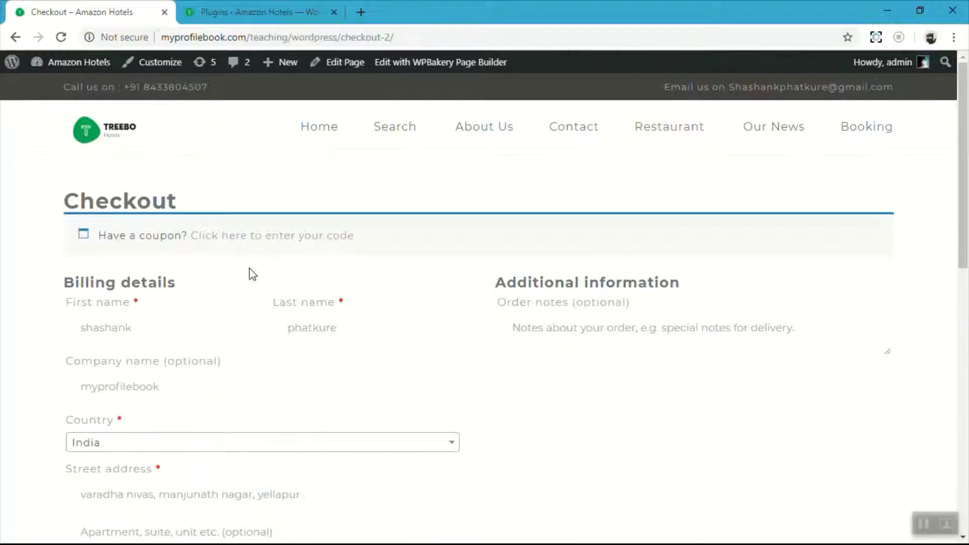
# Step: Examine the store's Checkout page from the billing details, including company name, city, postcode and phone, down to the order summary
pyautogui.moveTo(47, 196); pyautogui.dragTo(195, 211)
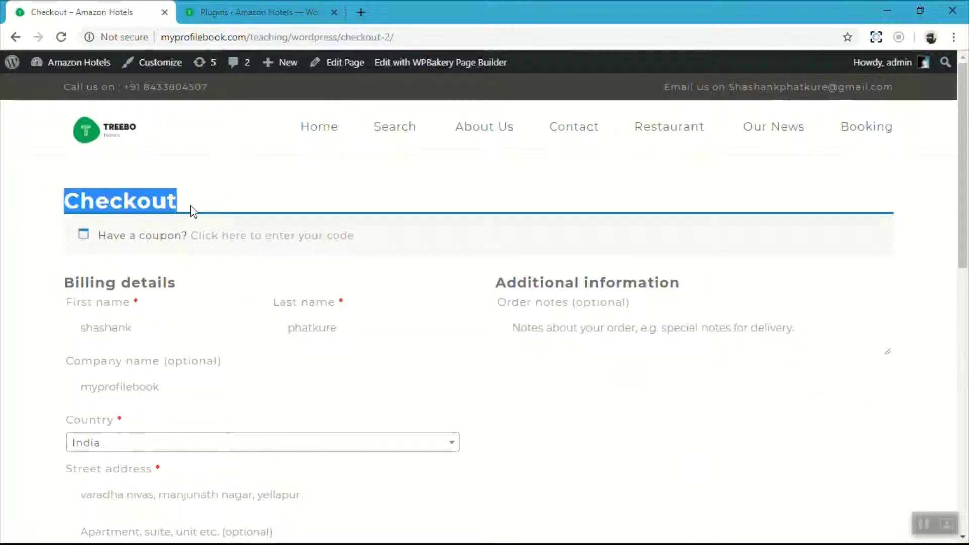
pyautogui.scroll(-2, 194, 211)
pyautogui.scroll(-1, 194, 212)
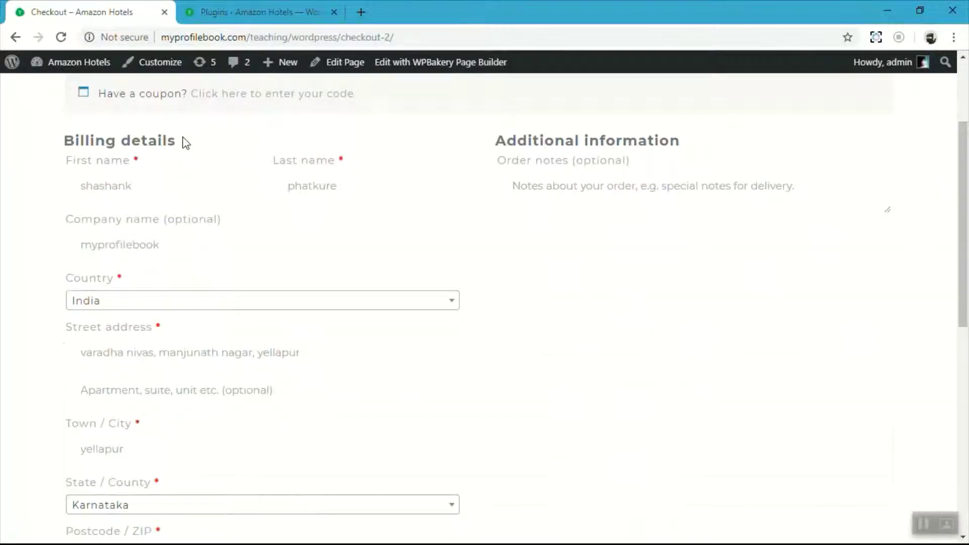
pyautogui.scroll(-8, 184, 140)
pyautogui.scroll(11, 184, 139)
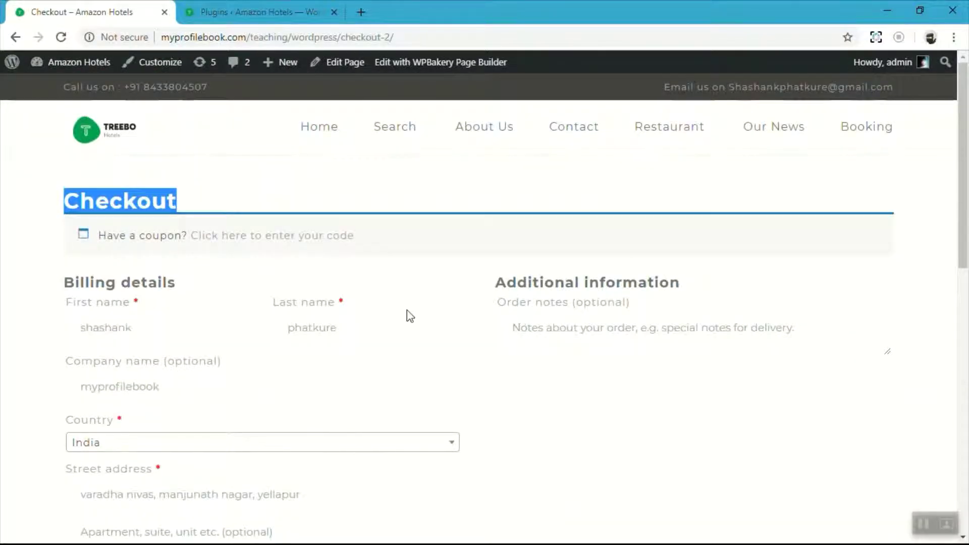
pyautogui.scroll(-3, 266, 316)
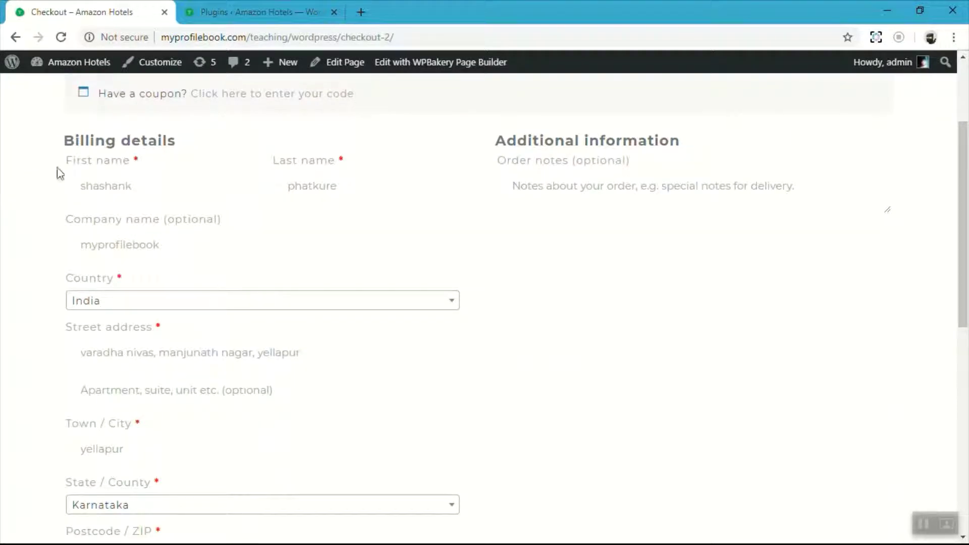
pyautogui.moveTo(71, 220); pyautogui.dragTo(259, 219)
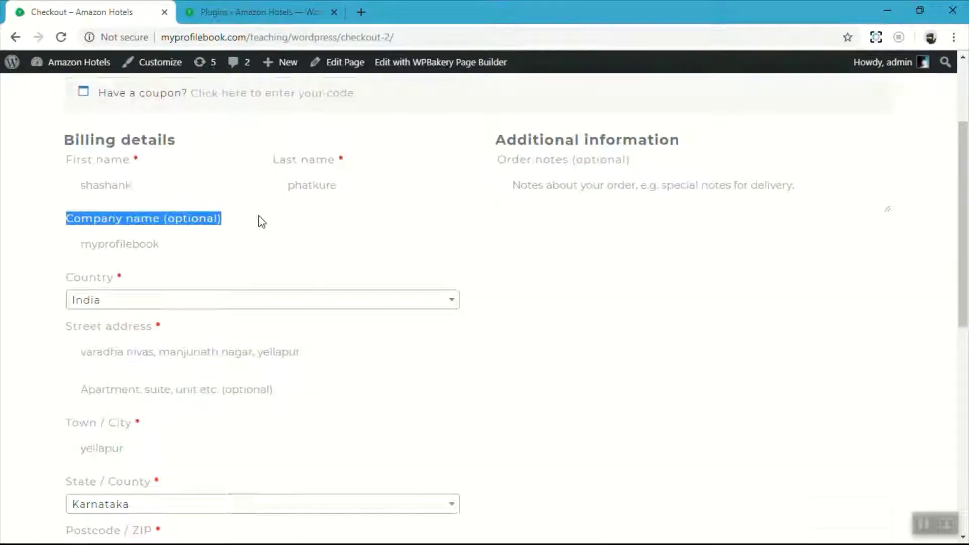
pyautogui.scroll(-4, 259, 219)
pyautogui.moveTo(65, 216); pyautogui.dragTo(178, 211)
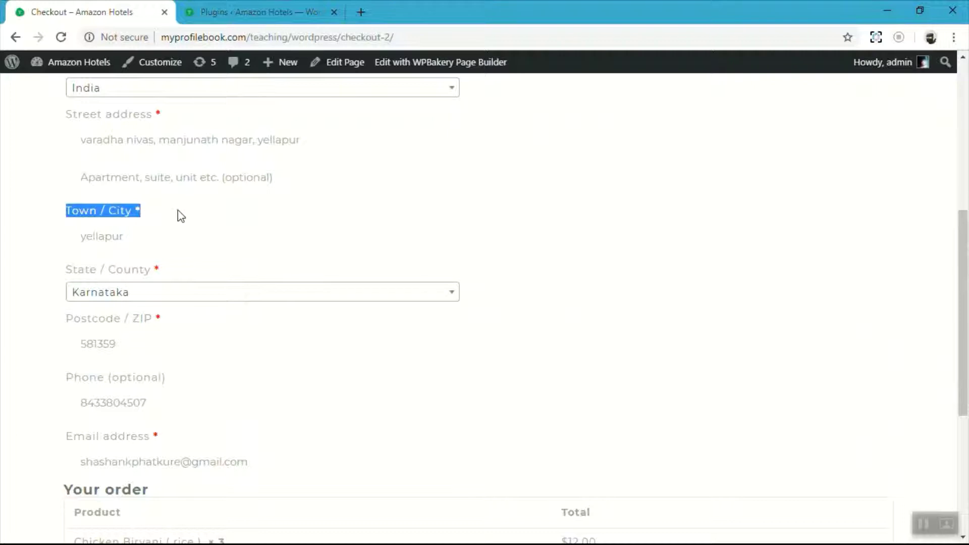
pyautogui.scroll(-3, 176, 226)
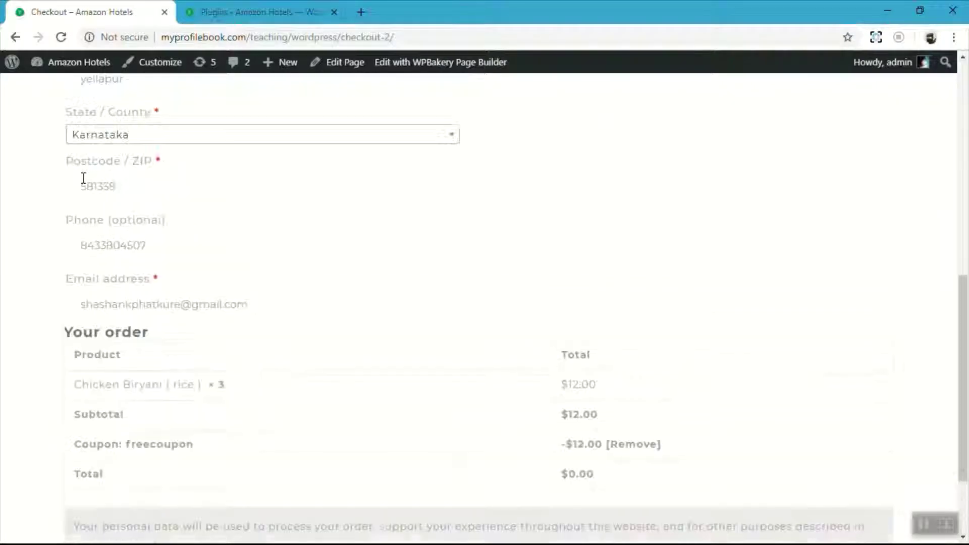
pyautogui.moveTo(66, 177); pyautogui.dragTo(180, 182)
pyautogui.click(182, 183)
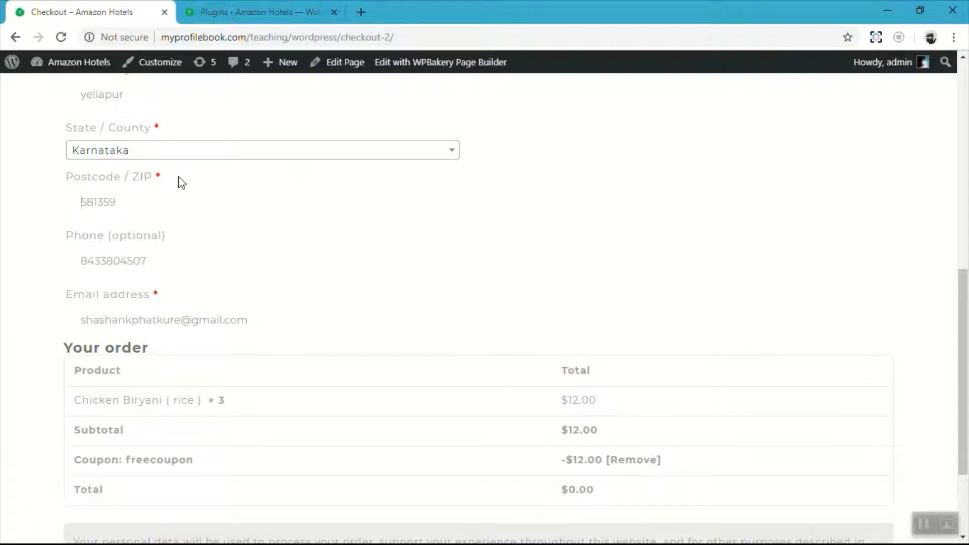
pyautogui.scroll(5, 182, 183)
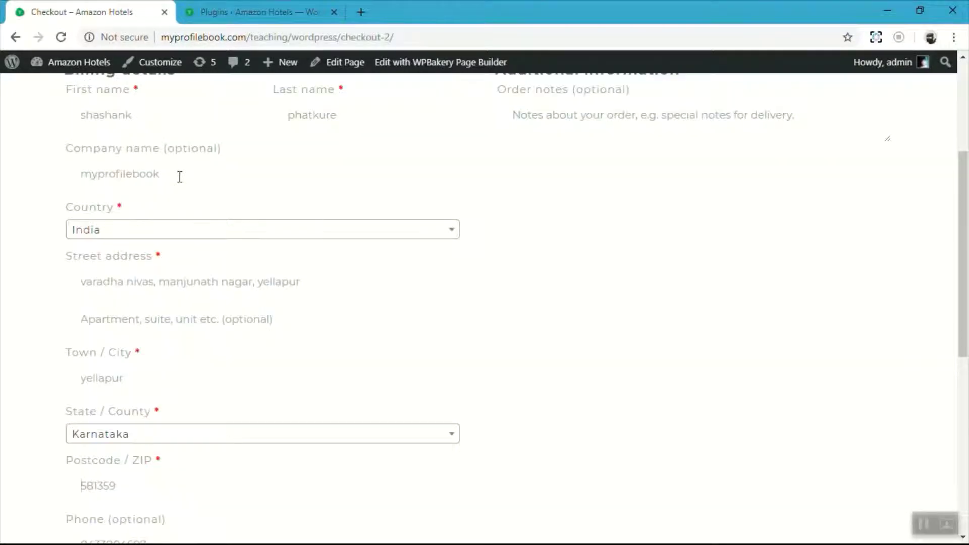
pyautogui.scroll(4, 180, 177)
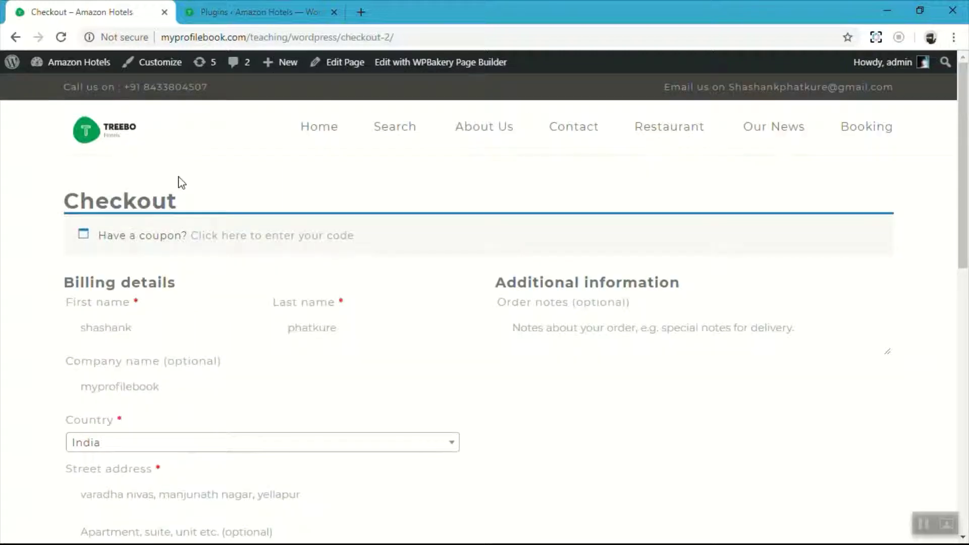
# Step: Search for "checkout field" among the new plugins that can be added to the WordPress site
pyautogui.click(212, 11)
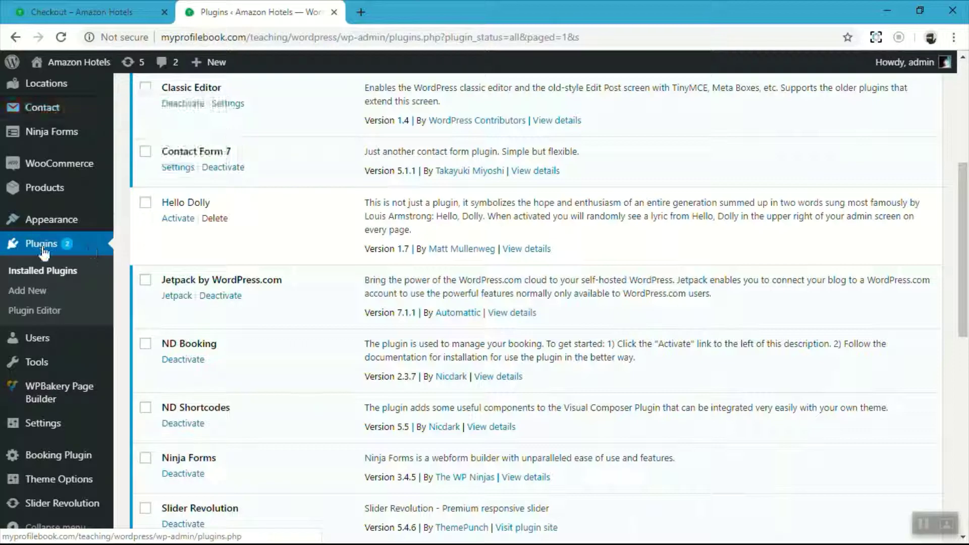
pyautogui.click(41, 295)
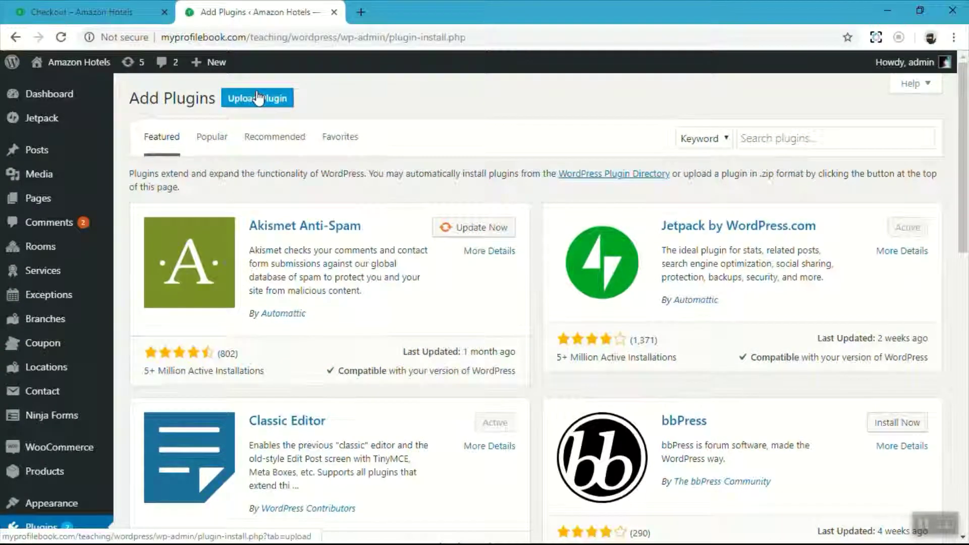
pyautogui.click(257, 97)
pyautogui.click(271, 105)
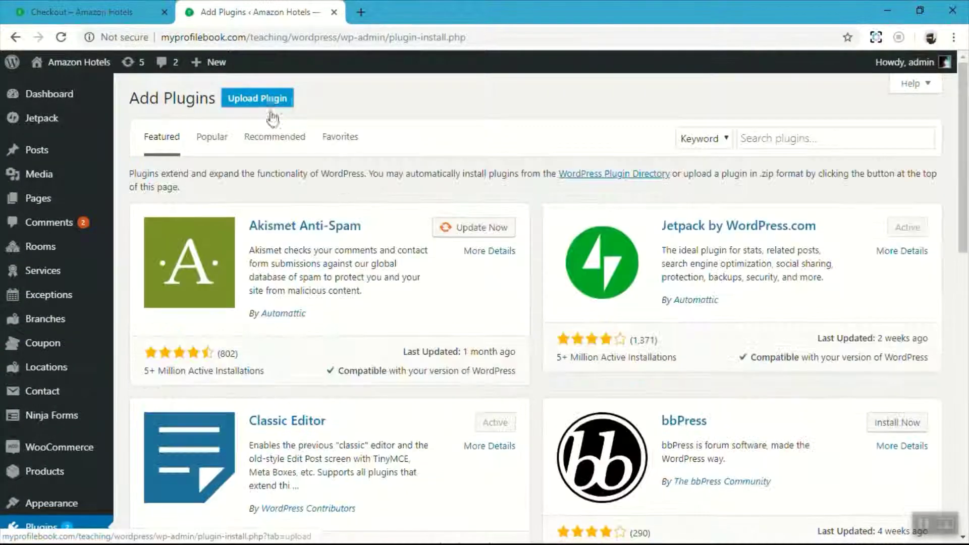
pyautogui.click(783, 144)
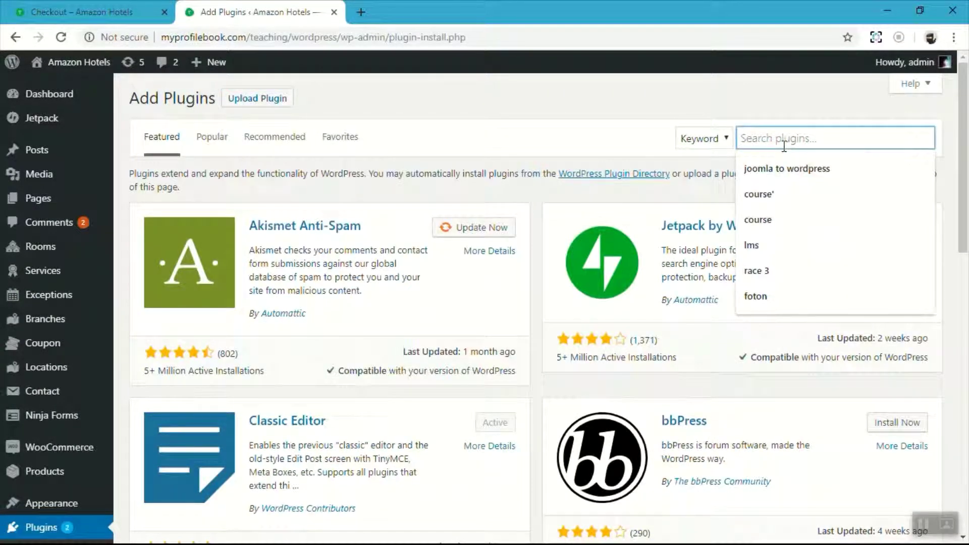
pyautogui.write('checkout field')
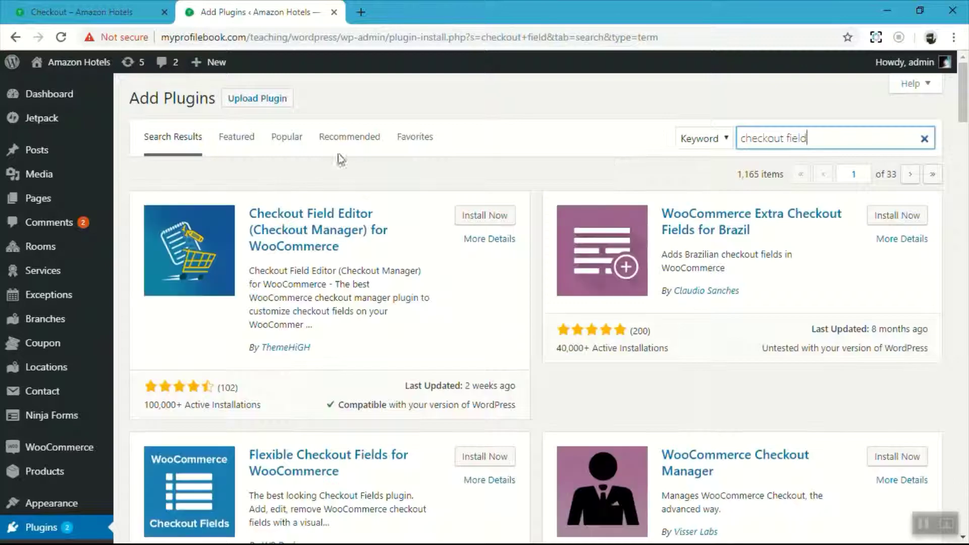
# Step: Install and activate the Checkout Field Editor (Checkout Manager) for WooCommerce plugin, and open the WooCommerce Checkout Form settings
pyautogui.click(476, 220)
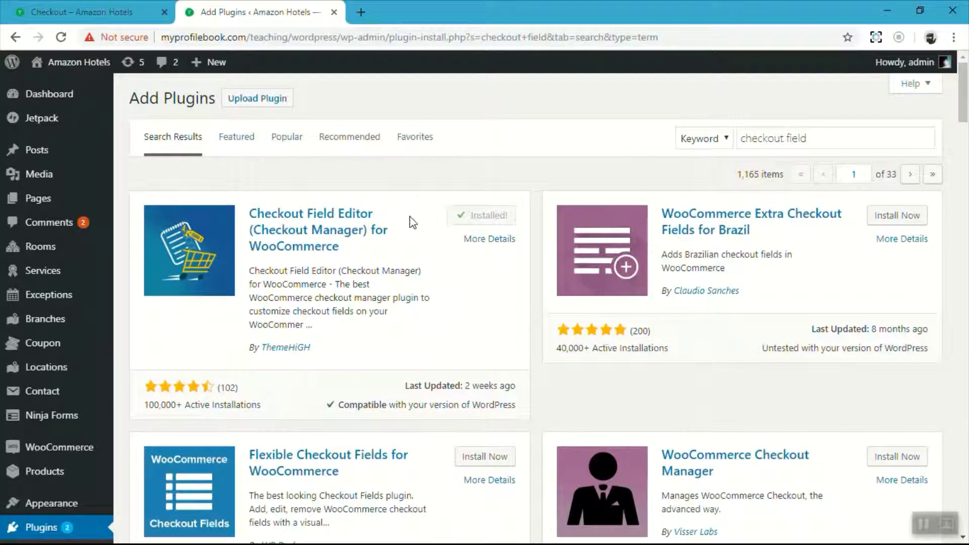
pyautogui.click(484, 218)
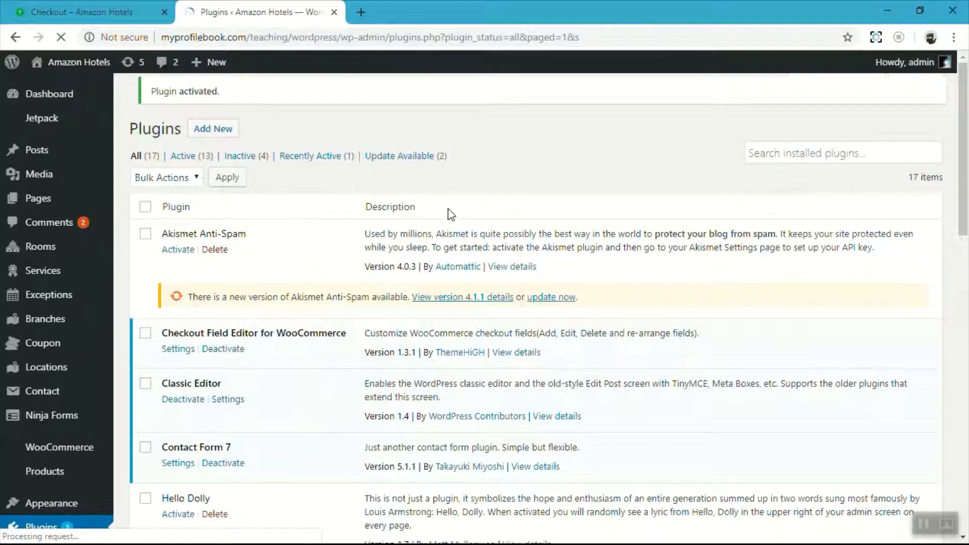
pyautogui.scroll(-4, 20, 232)
pyautogui.moveTo(64, 240)
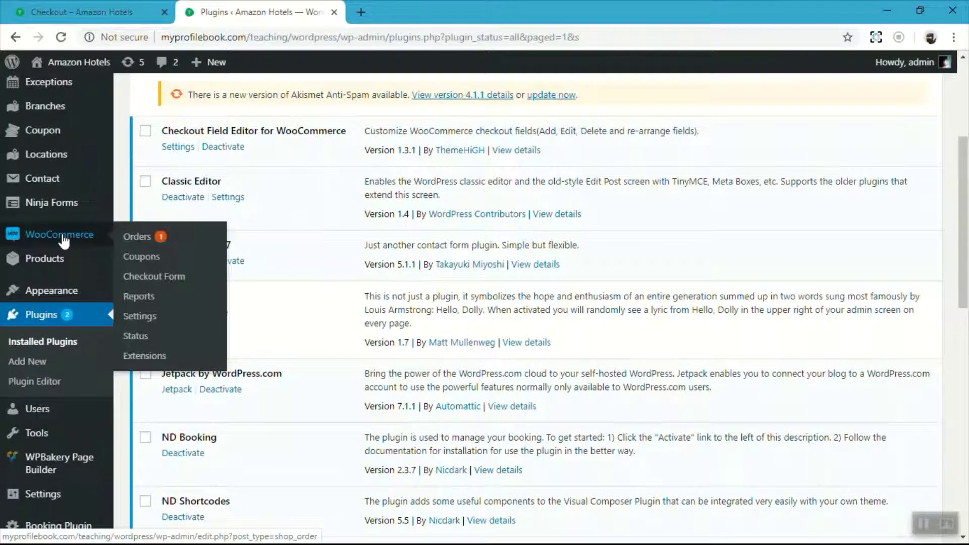
pyautogui.click(202, 279)
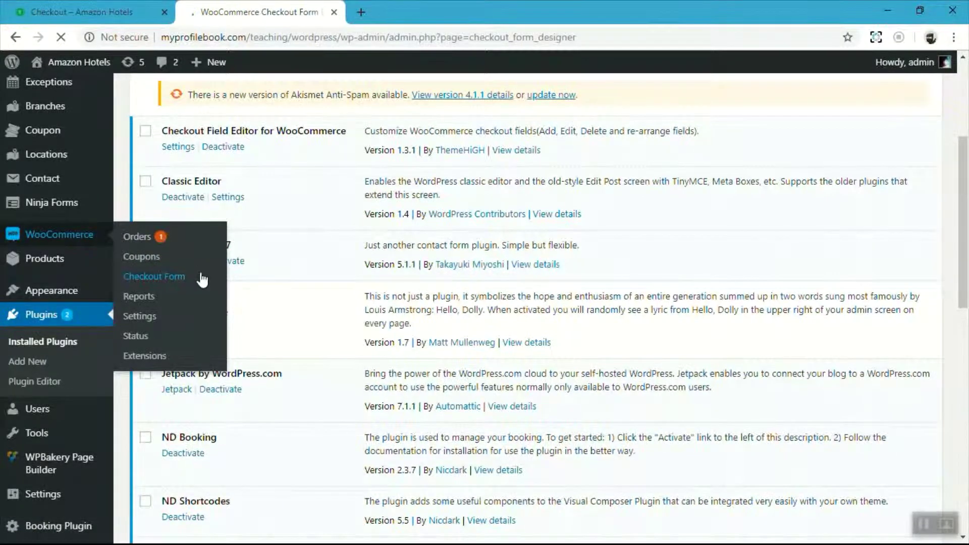
# Step: Review the list of billing fields in the checkout form editor and compare it with the live Checkout page
pyautogui.scroll(-2, 233, 232)
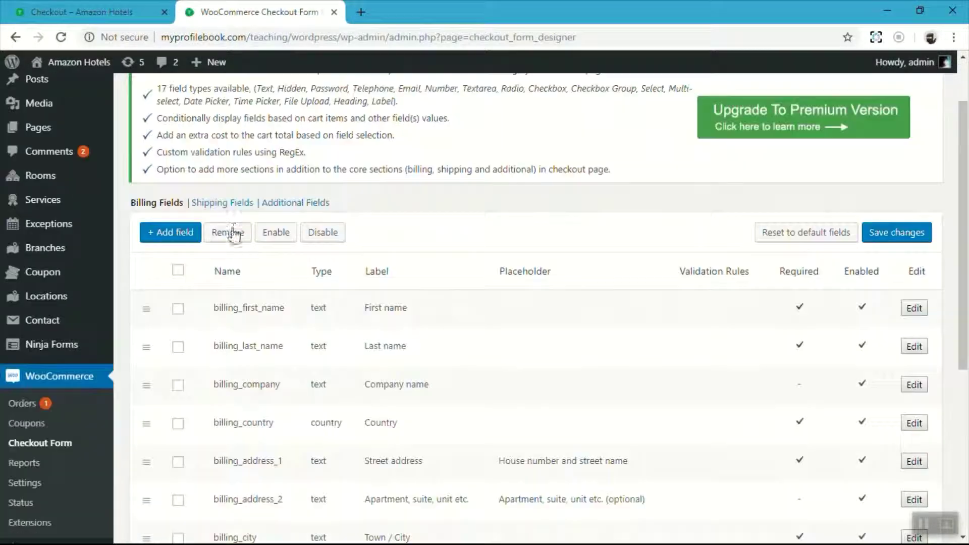
pyautogui.scroll(-3, 361, 224)
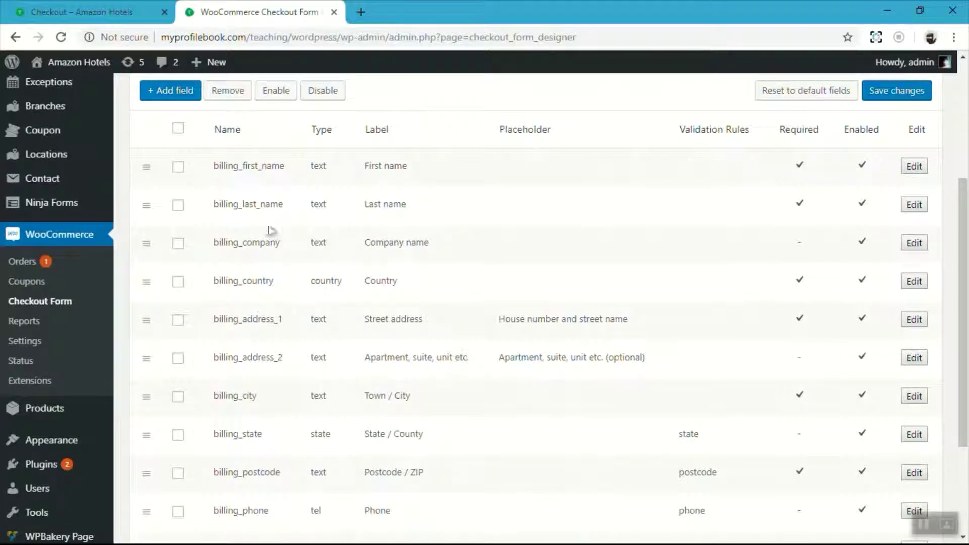
pyautogui.scroll(-3, 271, 231)
pyautogui.scroll(8, 290, 341)
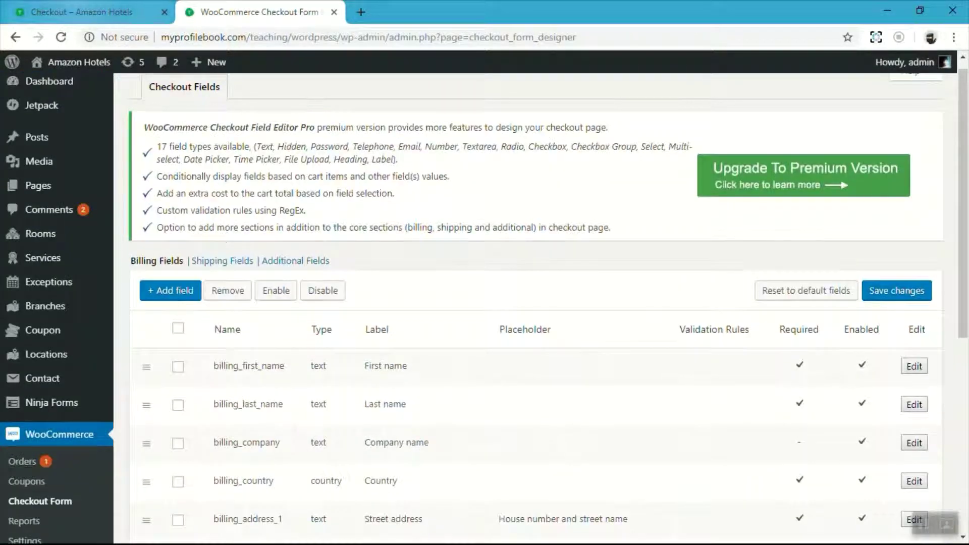
pyautogui.click(121, 13)
pyautogui.scroll(-5, 217, 369)
pyautogui.click(260, 12)
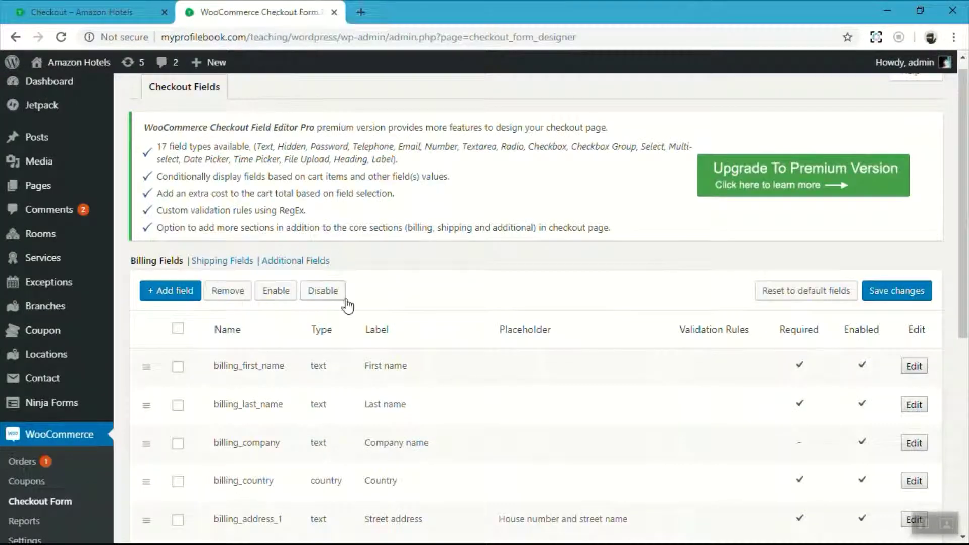
# Step: Disable the billing_company and billing_phone fields in the billing section and save the changes
pyautogui.scroll(-3, 407, 281)
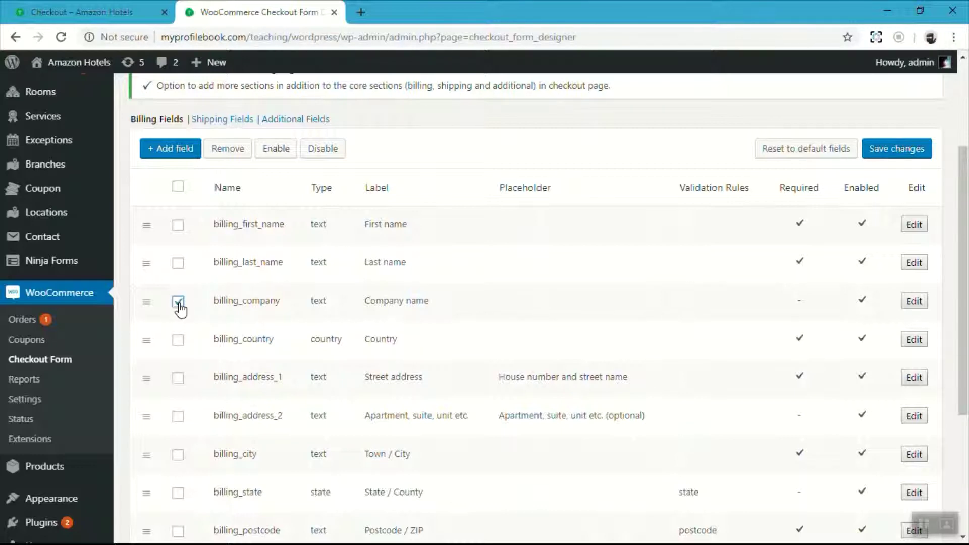
pyautogui.scroll(-4, 180, 308)
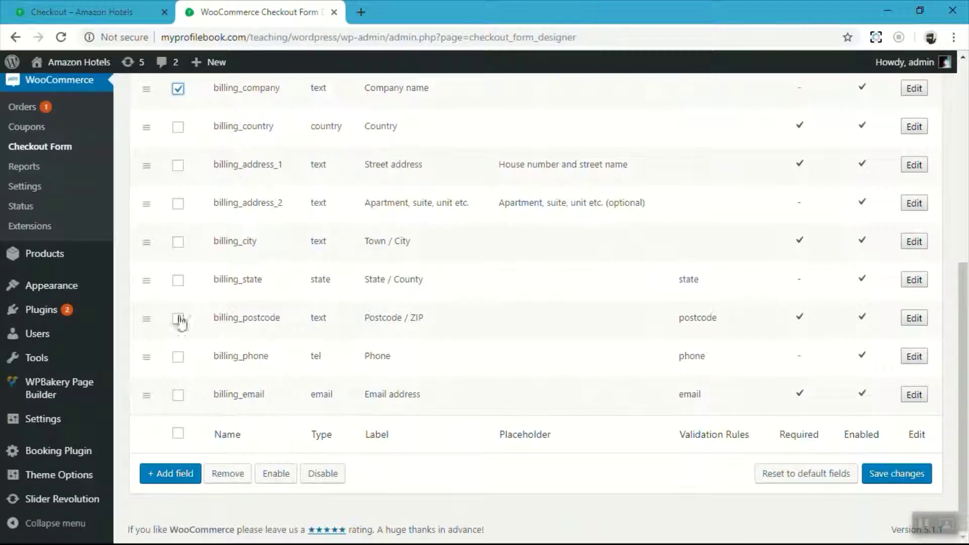
pyautogui.click(178, 359)
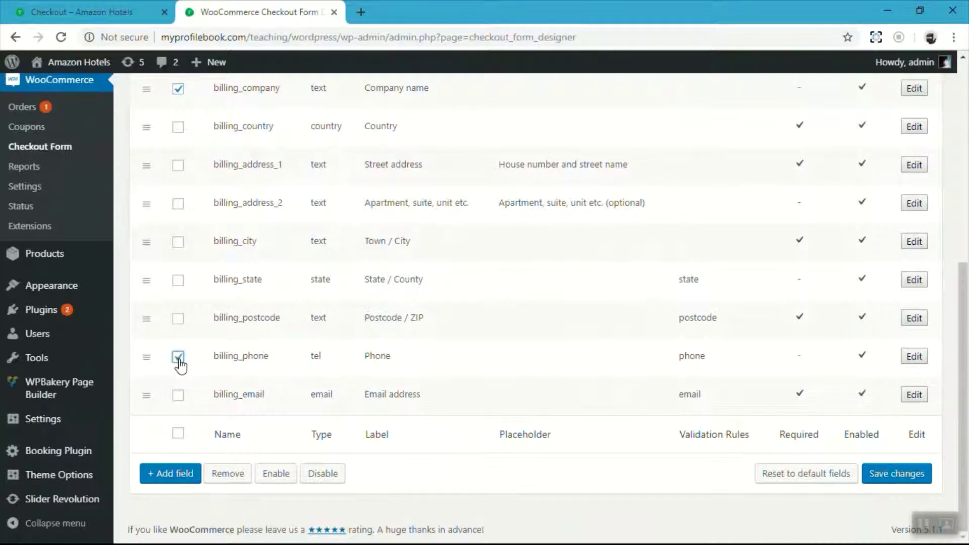
pyautogui.click(335, 477)
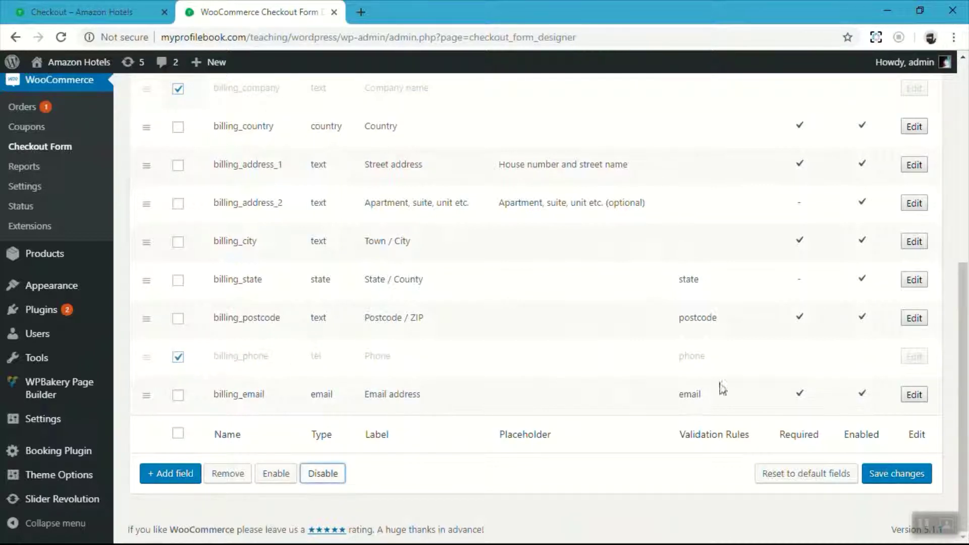
pyautogui.click(913, 478)
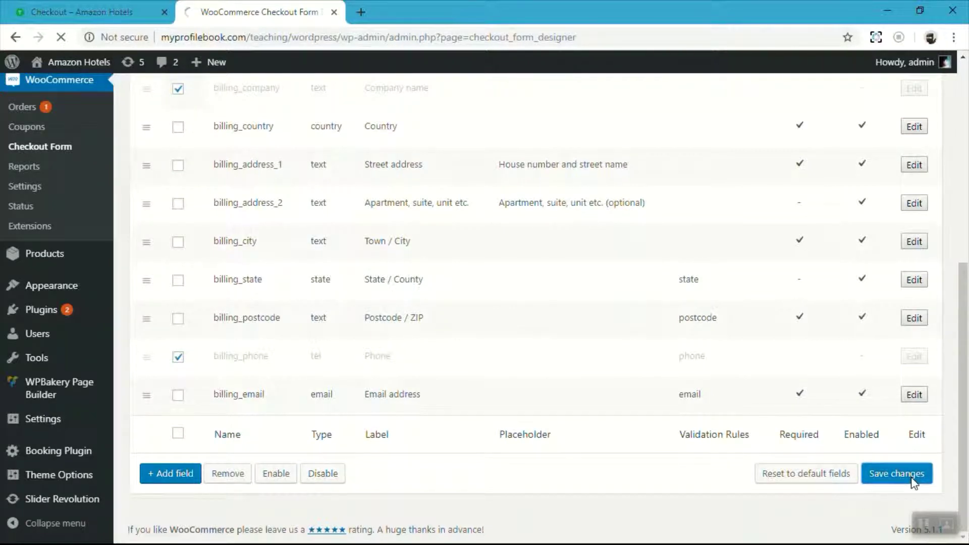
# Step: Reload the Checkout page and check its billing details against the disabled company and phone fields in the form editor
pyautogui.click(75, 12)
pyautogui.click(61, 37)
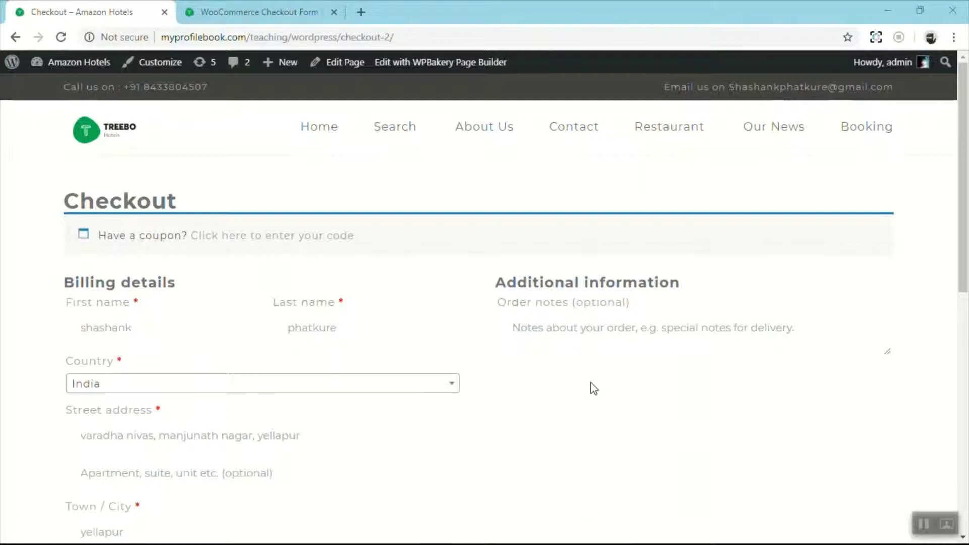
pyautogui.click(268, 12)
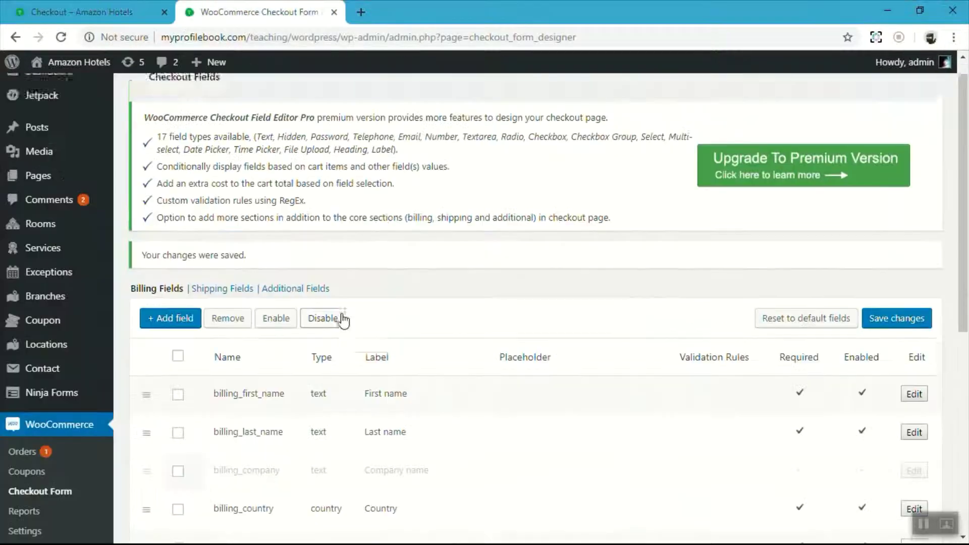
pyautogui.scroll(-2, 341, 320)
pyautogui.scroll(-3, 273, 331)
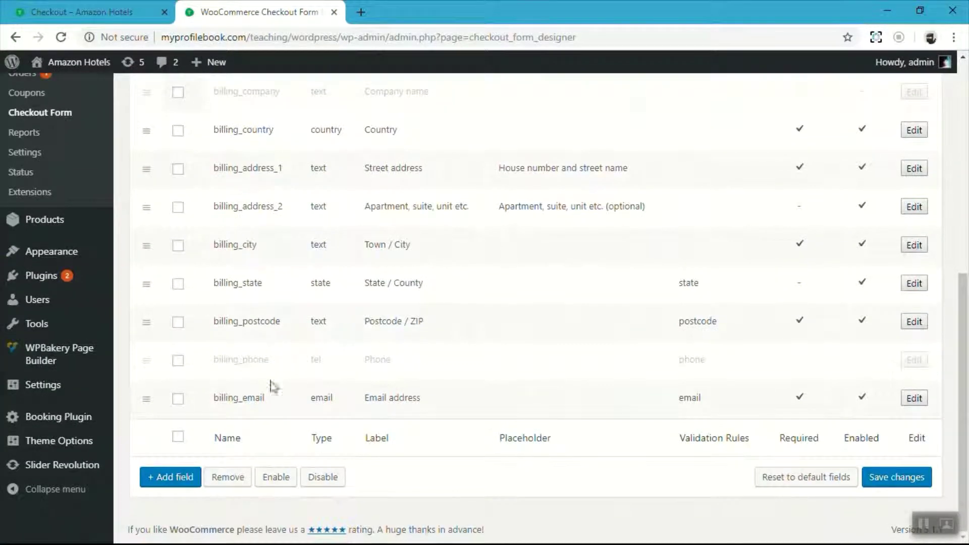
pyautogui.click(13, 14)
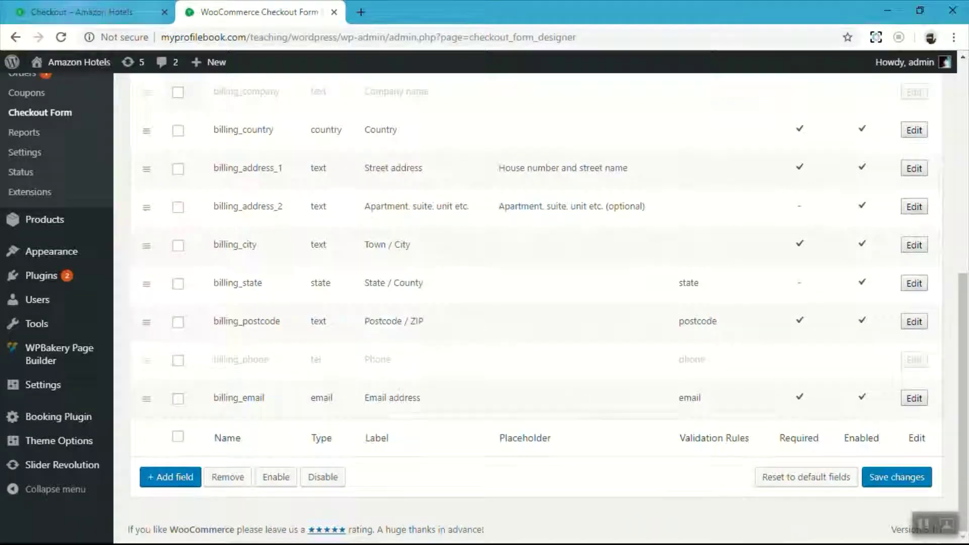
pyautogui.scroll(-3, 136, 257)
pyautogui.scroll(-3, 50, 259)
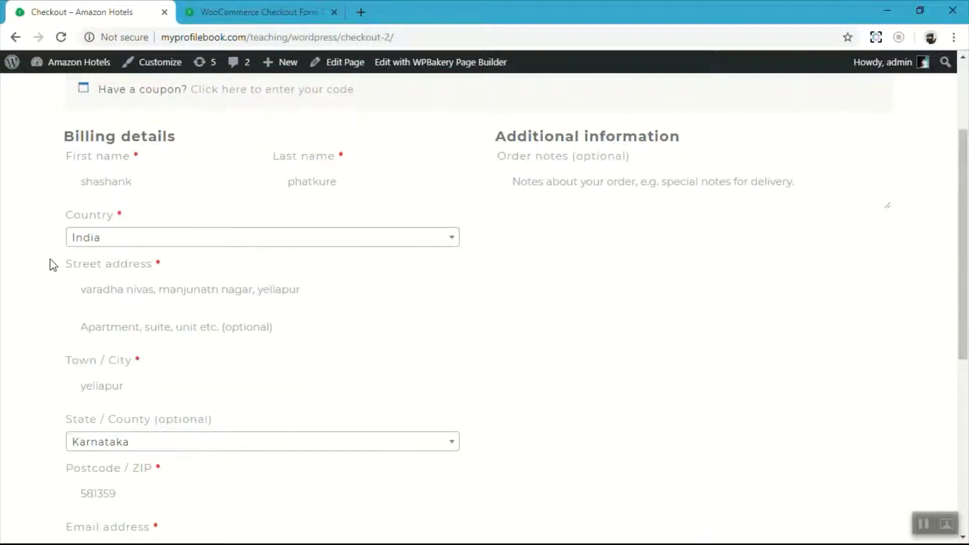
pyautogui.scroll(-2, 50, 286)
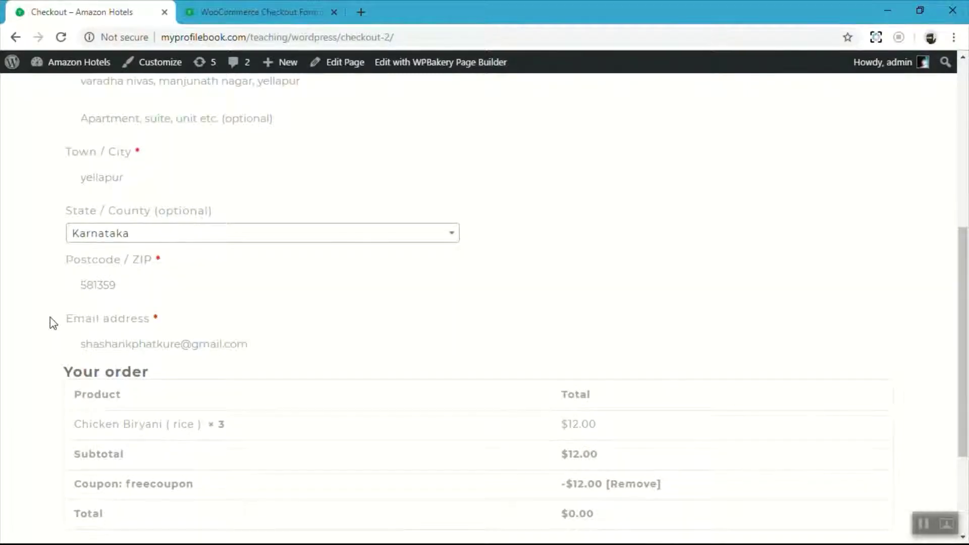
pyautogui.scroll(4, 50, 318)
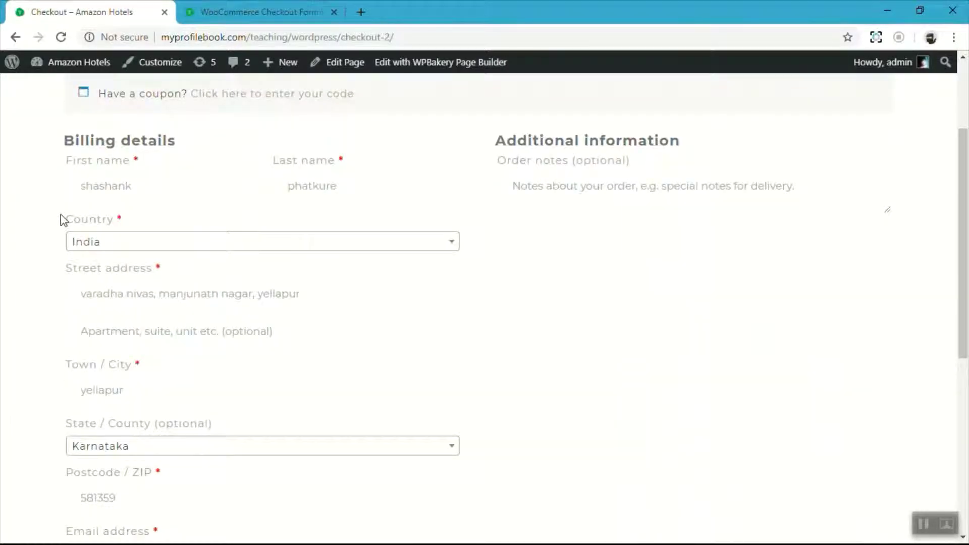
# Step: Mark the billing_company field for removal in the checkout form editor, leaving billing_phone unselected
pyautogui.scroll(-4, 61, 217)
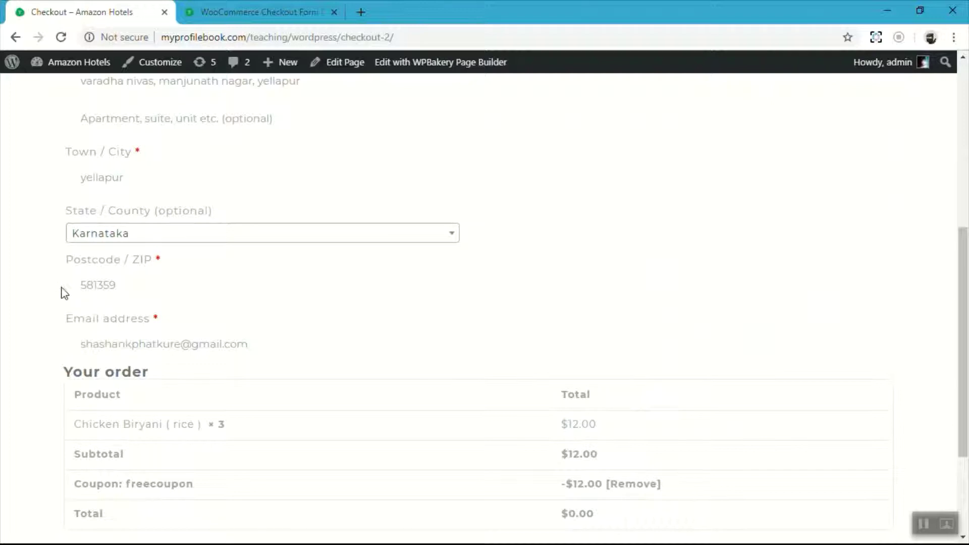
pyautogui.scroll(6, 66, 276)
pyautogui.scroll(-2, 65, 286)
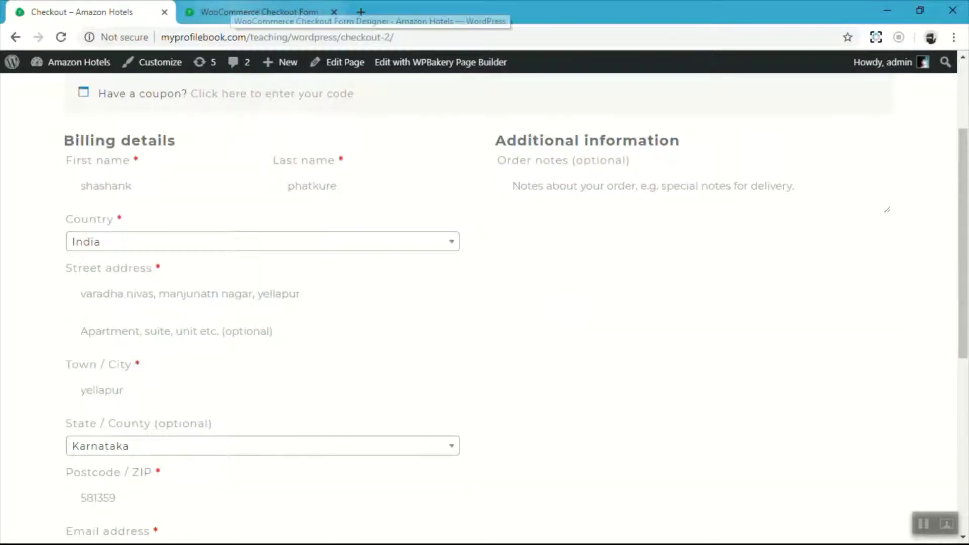
pyautogui.click(242, 13)
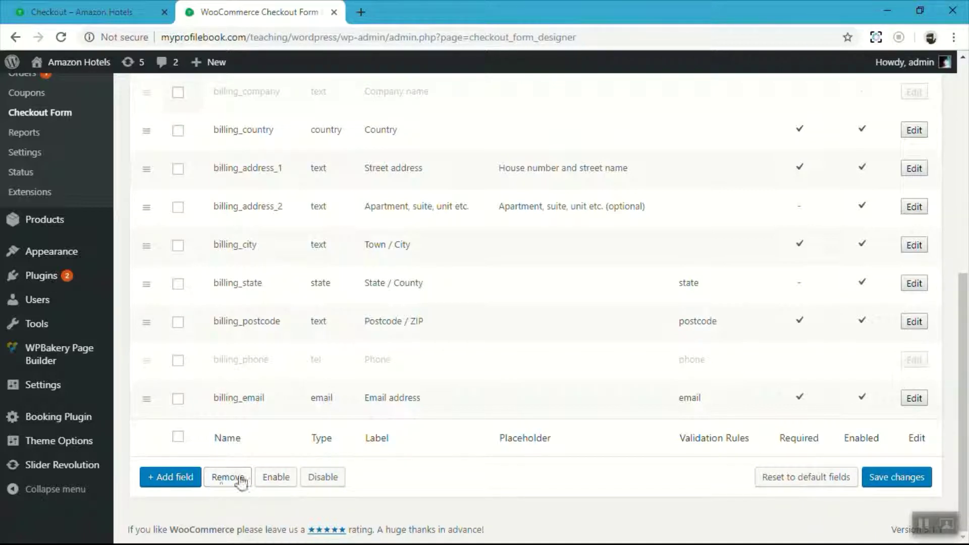
pyautogui.click(177, 361)
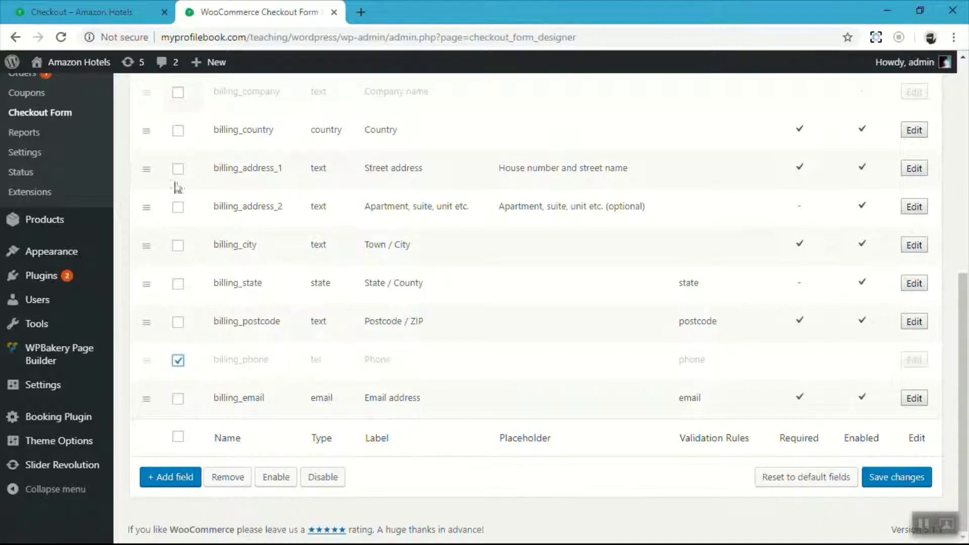
pyautogui.click(178, 93)
pyautogui.click(178, 360)
pyautogui.click(234, 478)
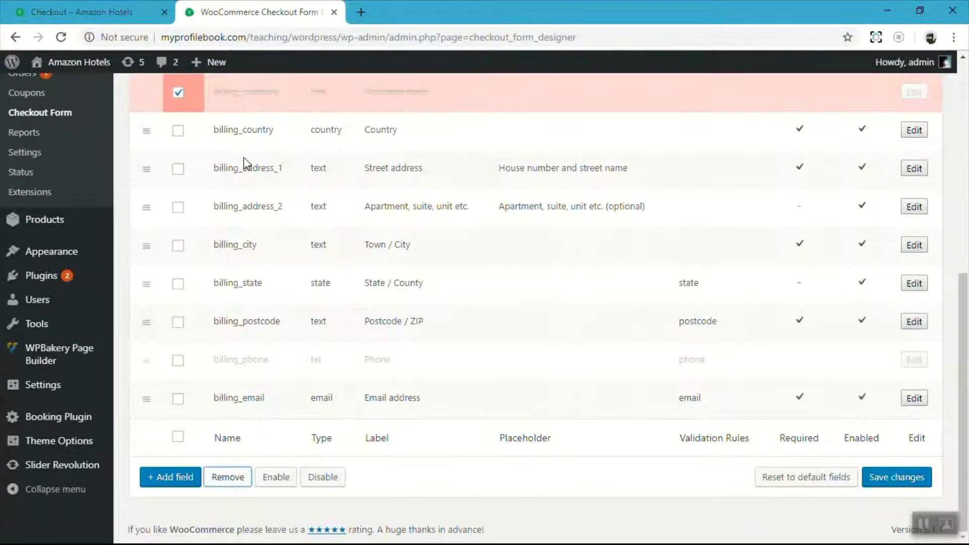
pyautogui.scroll(2, 245, 162)
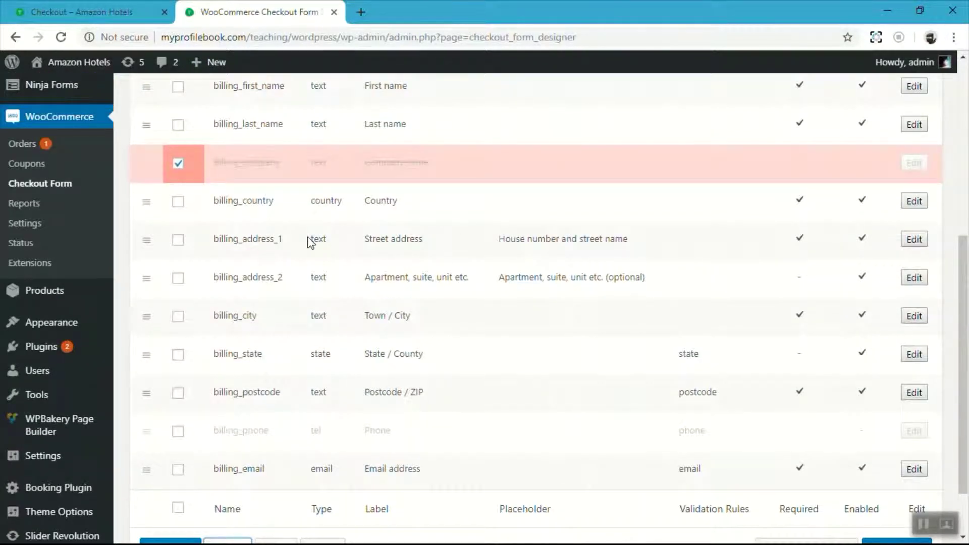
pyautogui.scroll(2, 310, 242)
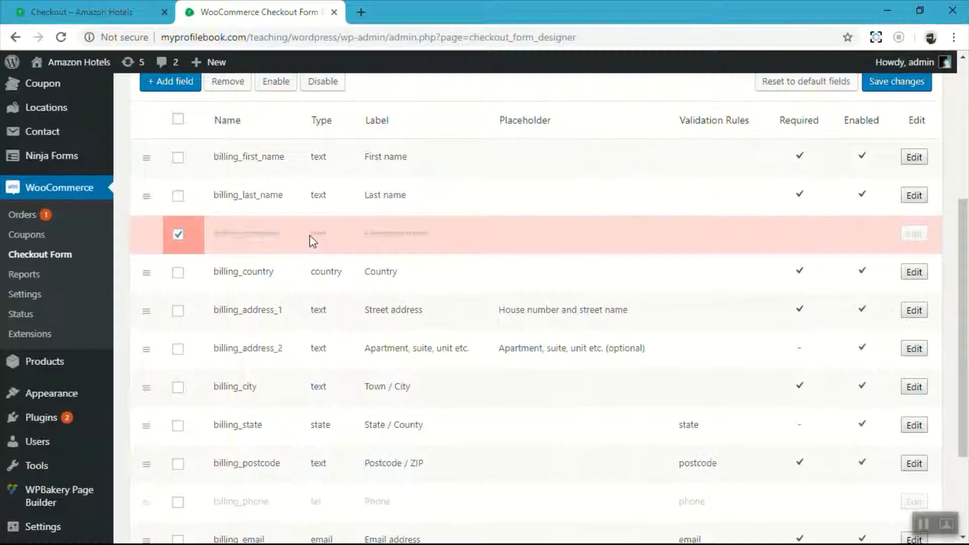
pyautogui.scroll(-4, 312, 242)
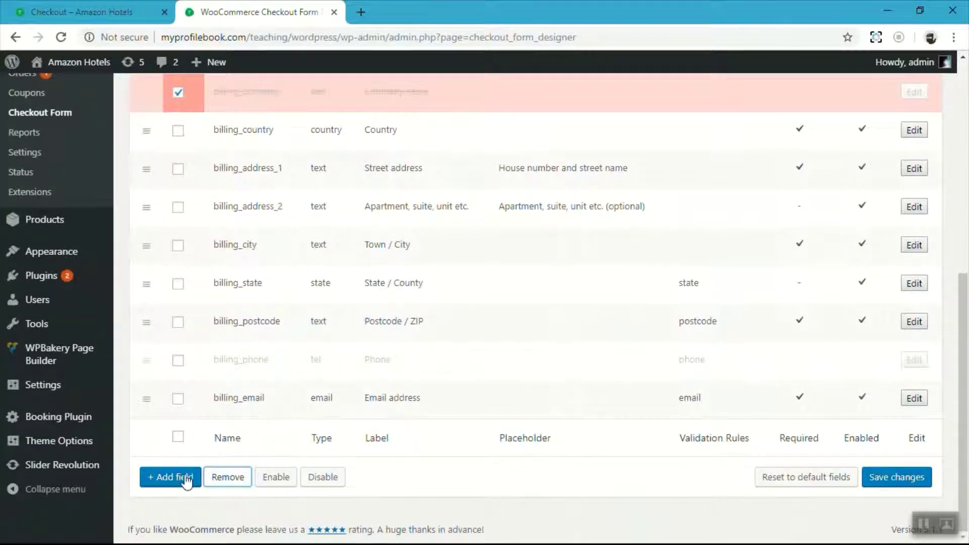
# Step: Start a new checkout field of type Select named billing_hotel with the label "are you ordering from hotel"
pyautogui.click(177, 477)
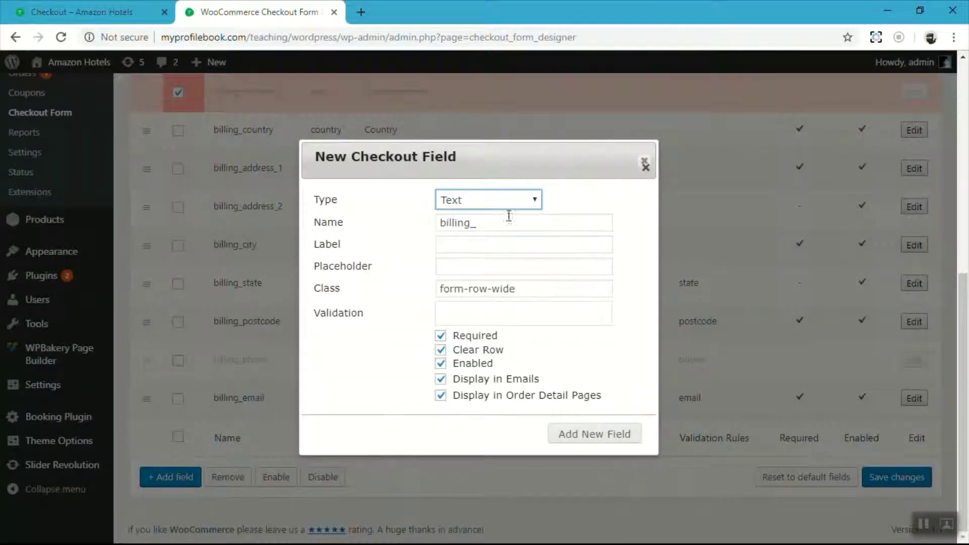
pyautogui.click(515, 207)
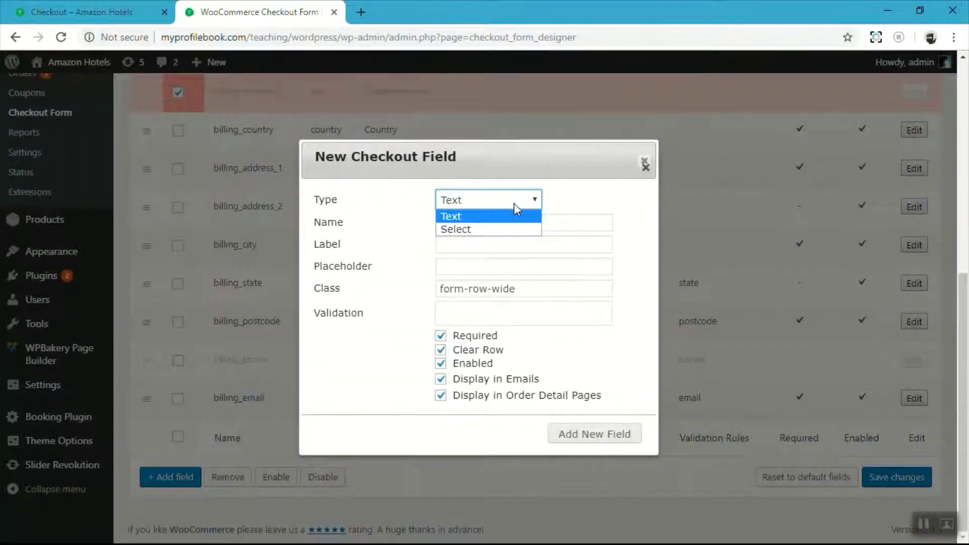
pyautogui.click(500, 230)
pyautogui.click(496, 220)
pyautogui.click(485, 245)
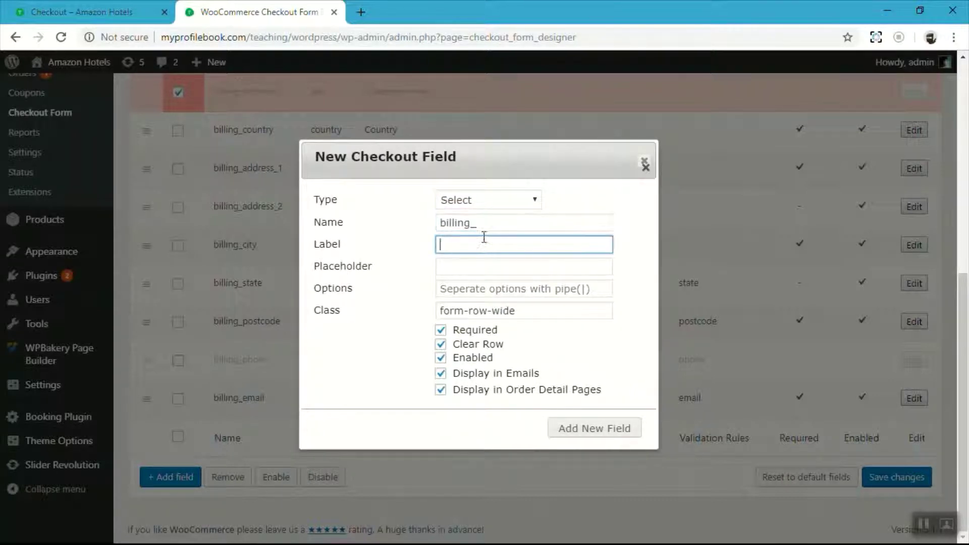
pyautogui.click(487, 221)
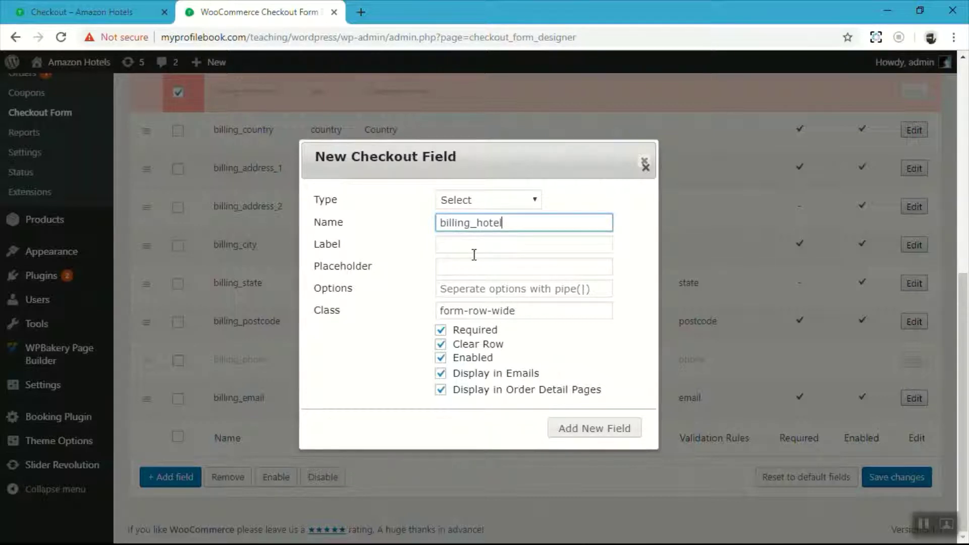
pyautogui.click(475, 244)
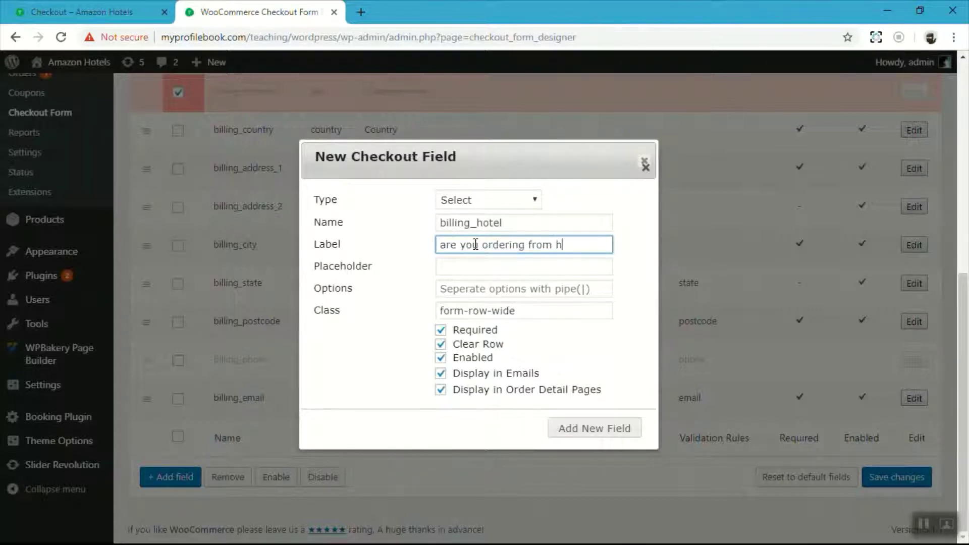
pyautogui.click(485, 260)
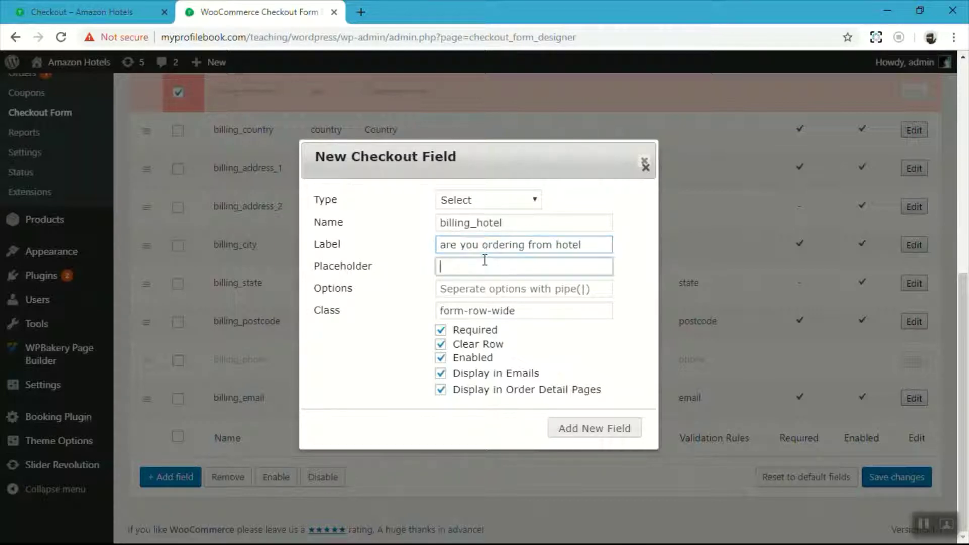
# Step: Give the new field the options Yes and No, add it to the billing fields, and save the changes
pyautogui.click(525, 287)
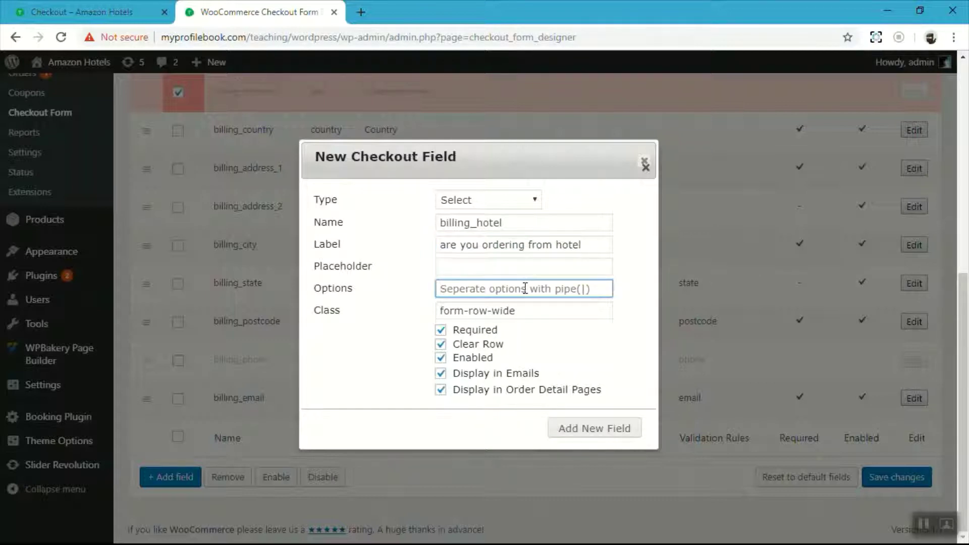
pyautogui.write('yes ')
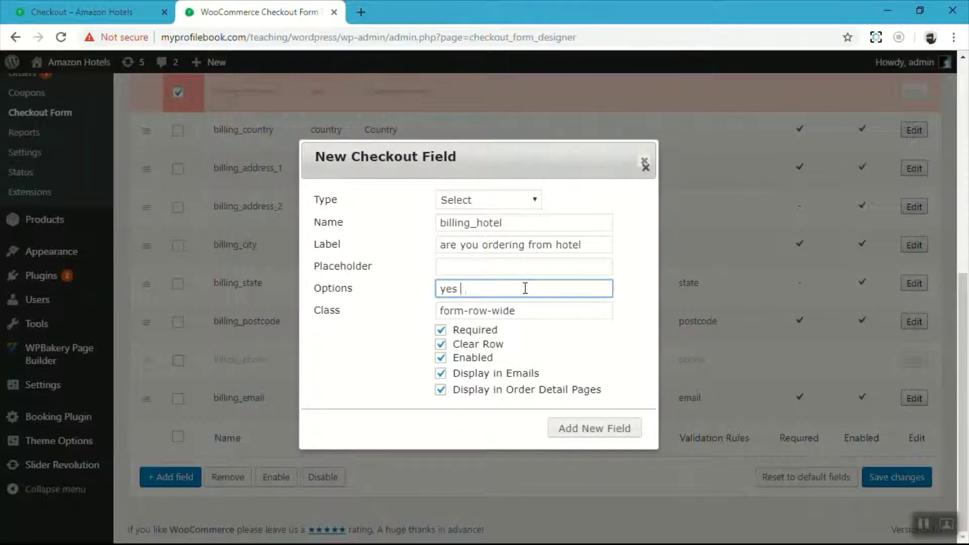
pyautogui.write('| No')
pyautogui.press('BackSpace')
pyautogui.write('Y')
pyautogui.click(593, 429)
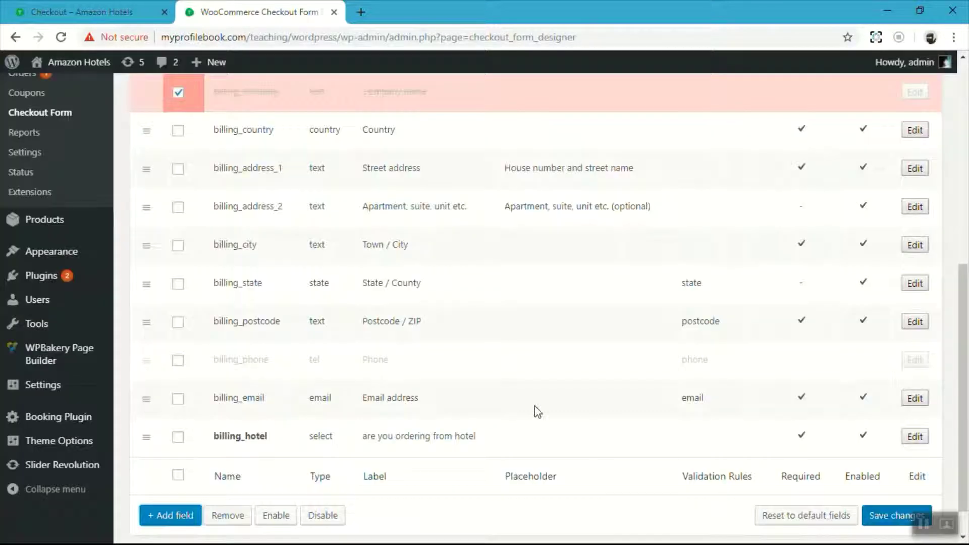
pyautogui.scroll(-1, 234, 387)
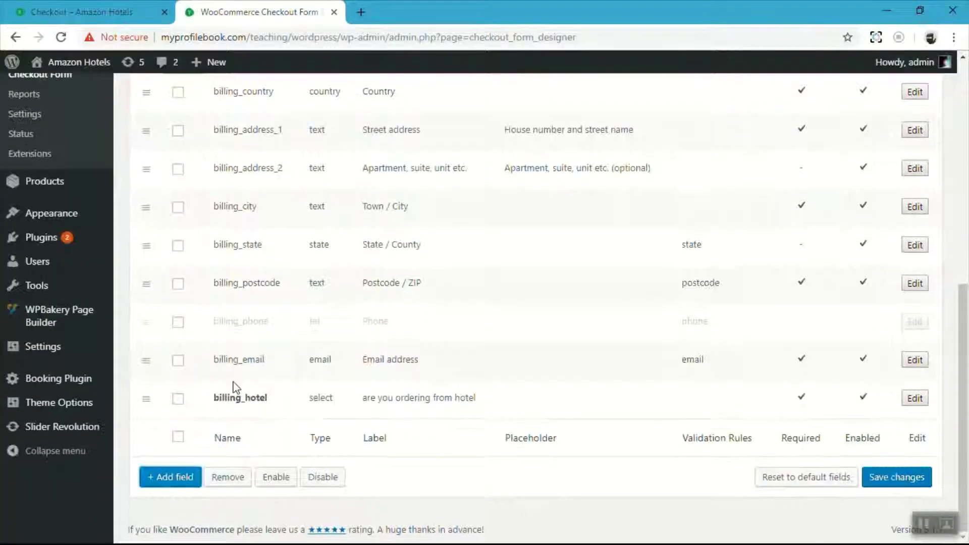
pyautogui.click(893, 478)
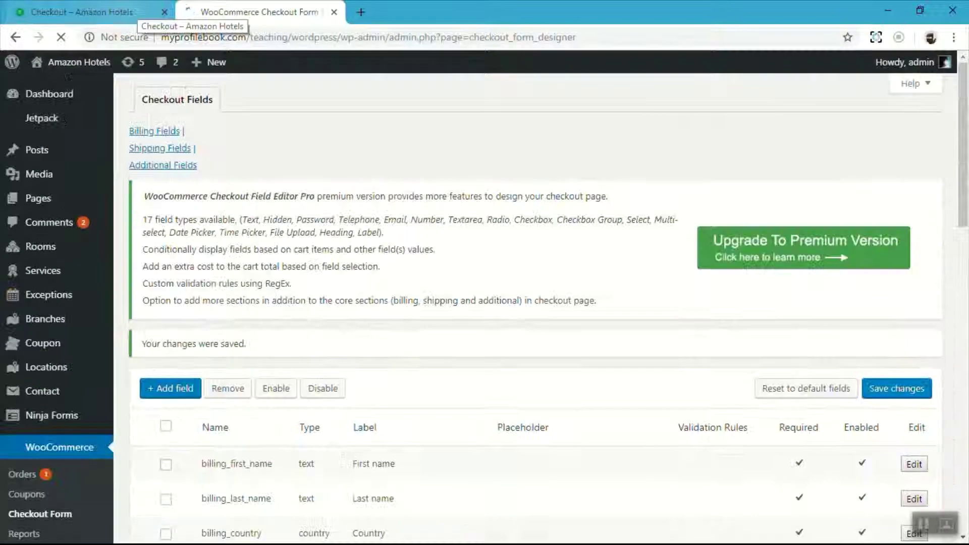
# Step: Reload the Checkout page and test the Yes and No choices of the "are you ordering from hotel" field
pyautogui.click(86, 15)
pyautogui.click(65, 32)
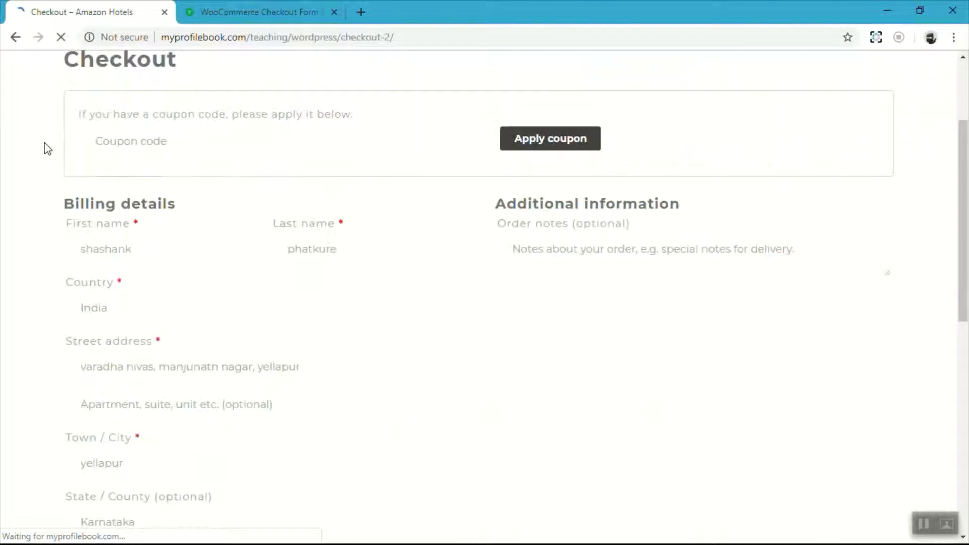
pyautogui.scroll(-10, 46, 152)
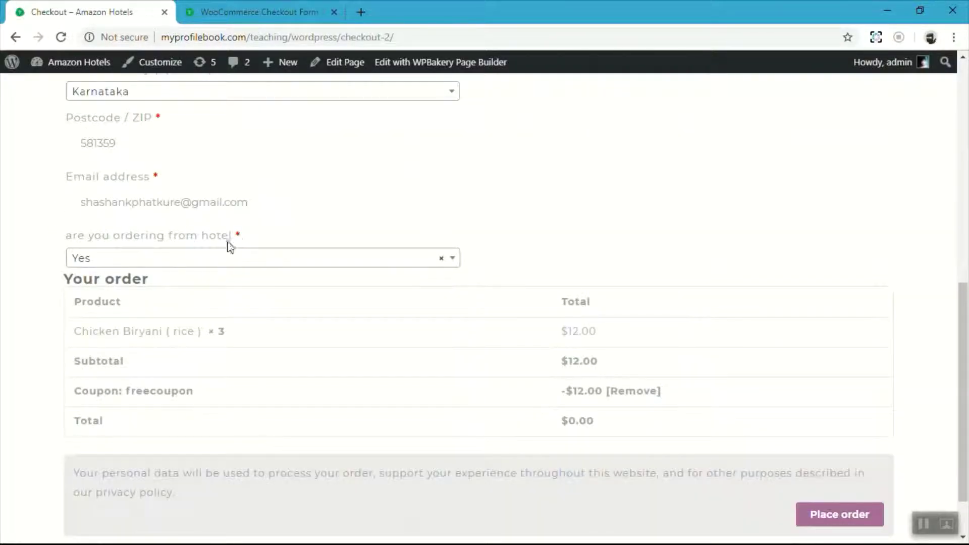
pyautogui.click(224, 257)
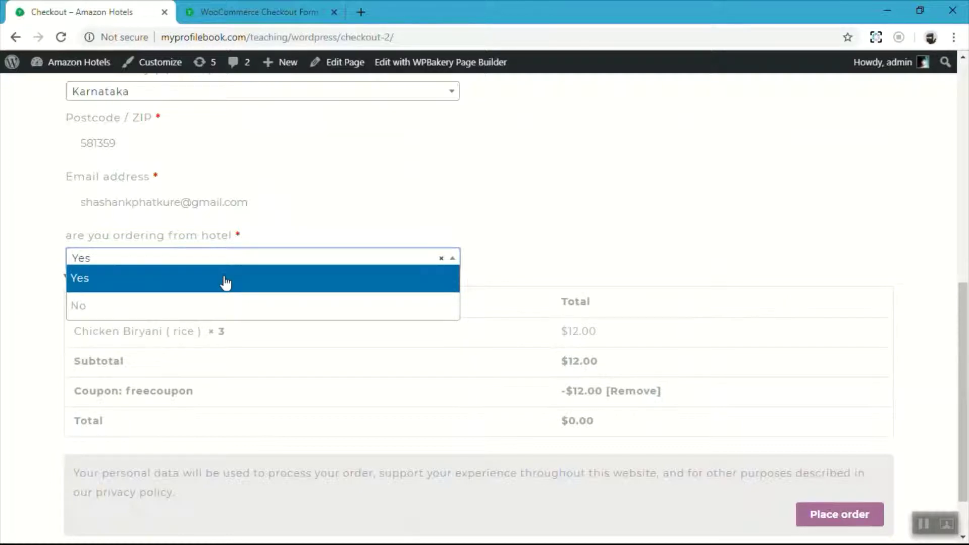
pyautogui.click(216, 305)
pyautogui.click(197, 278)
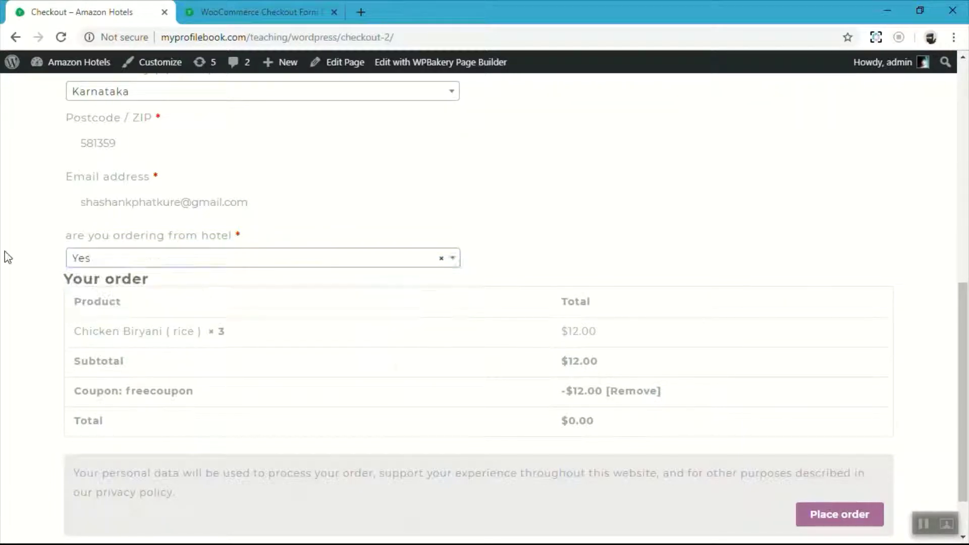
# Step: In the checkout form editor, start a new Text field named billing_room_number with the label "provide me your room number"
pyautogui.click(259, 12)
pyautogui.scroll(-8, 317, 271)
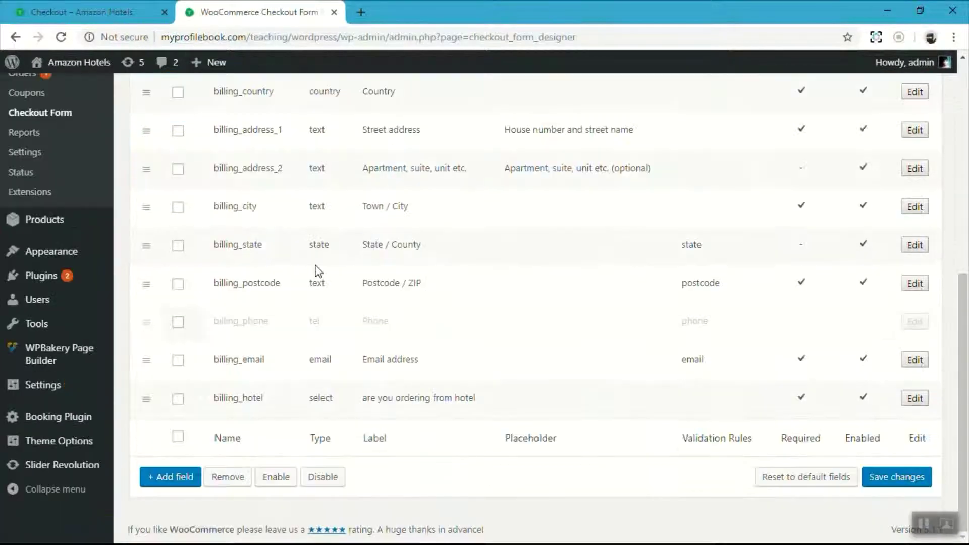
pyautogui.click(172, 476)
pyautogui.click(495, 222)
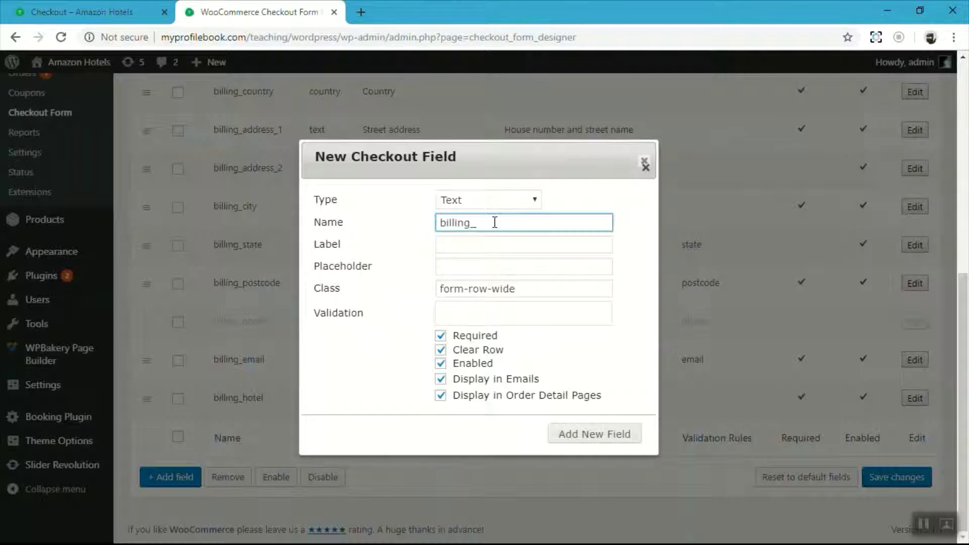
pyautogui.write('room_number')
pyautogui.click(507, 225)
pyautogui.press('BackSpace')
pyautogui.write('_number')
pyautogui.click(487, 241)
pyautogui.click(459, 266)
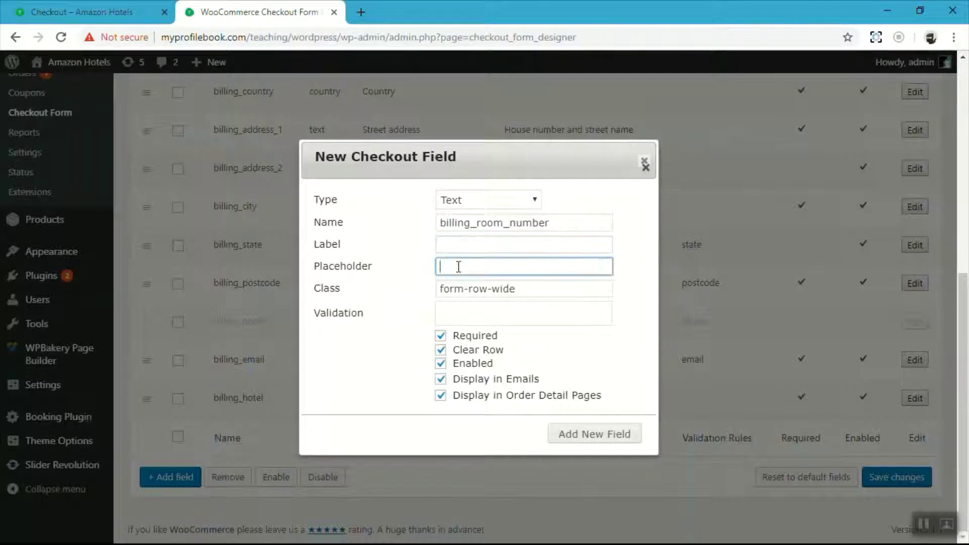
pyautogui.click(456, 246)
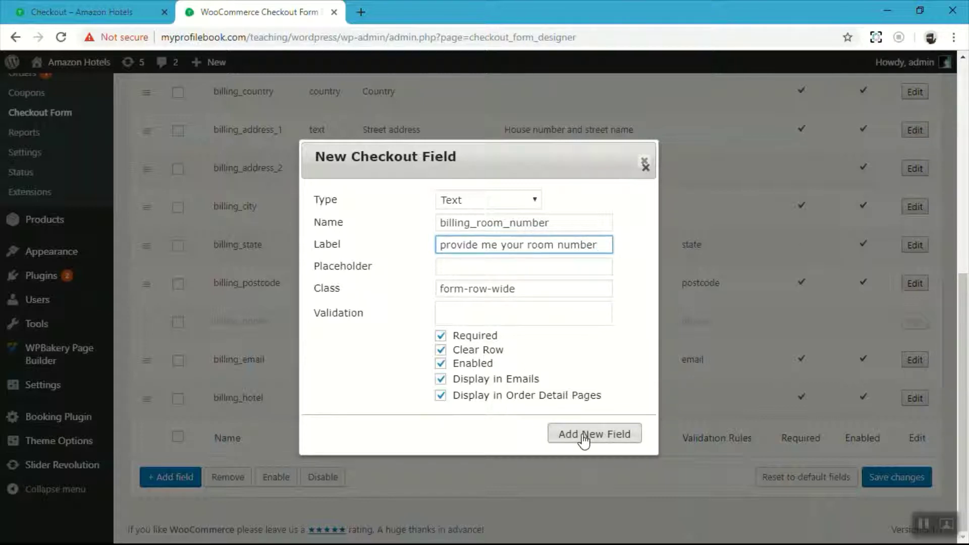
# Step: Make the room number field not required, keep Clear Row enabled, add the field, and save the changes
pyautogui.click(477, 337)
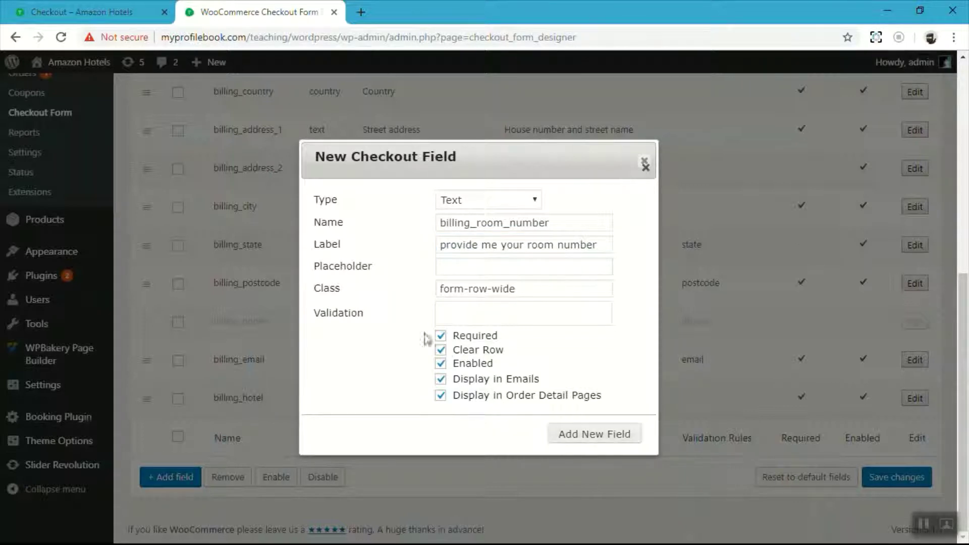
pyautogui.click(445, 347)
pyautogui.click(441, 337)
pyautogui.click(439, 351)
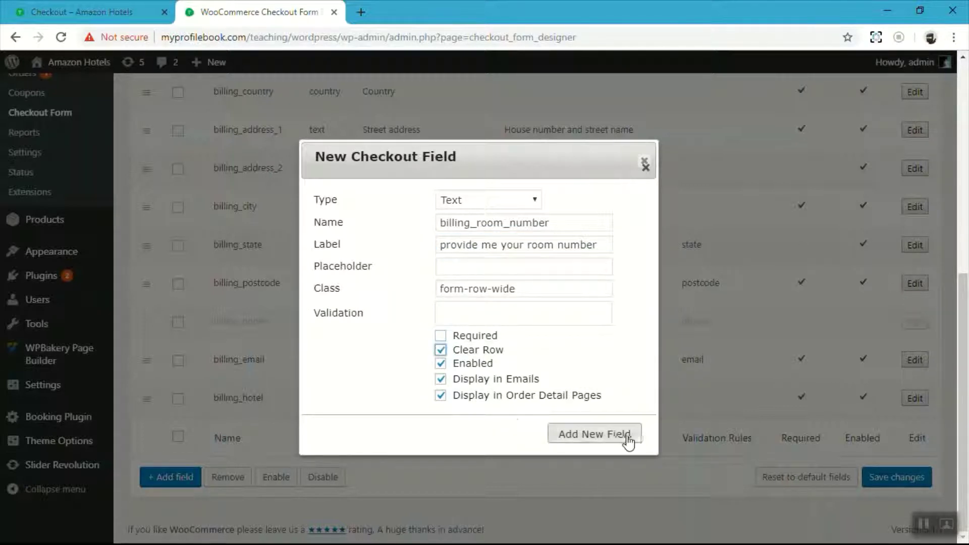
pyautogui.click(618, 437)
pyautogui.click(895, 515)
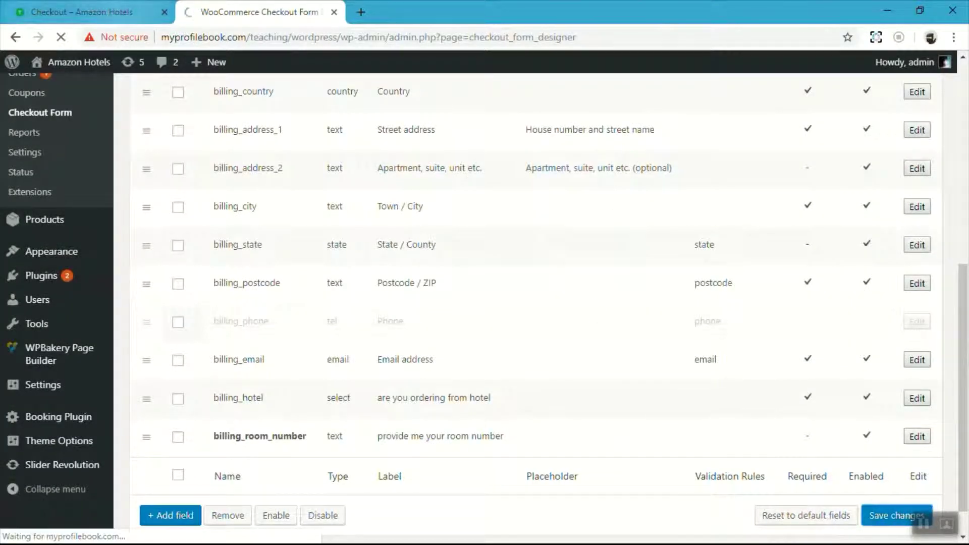
# Step: Reload the Checkout page, test the optional room number field with a sample entry of 24734, and clear it
pyautogui.click(96, 12)
pyautogui.click(61, 36)
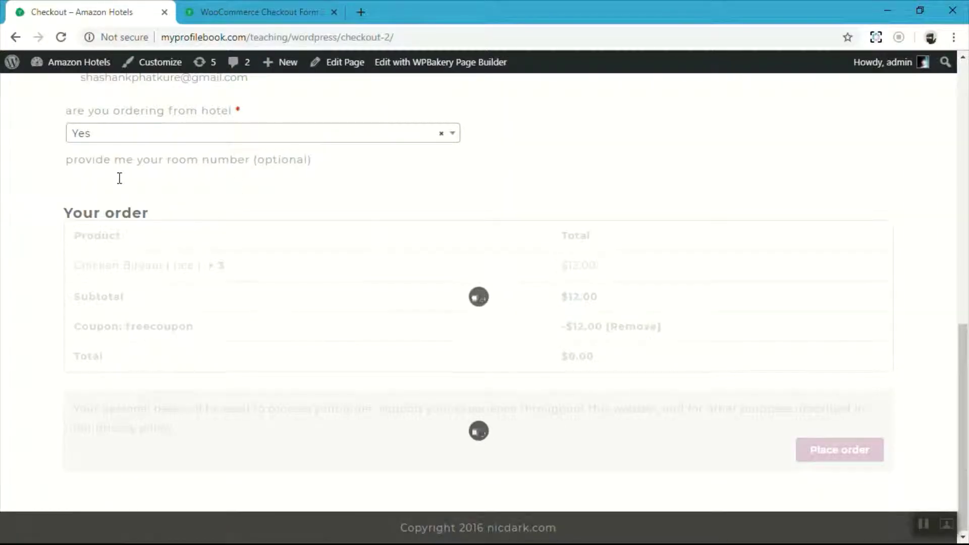
pyautogui.click(120, 178)
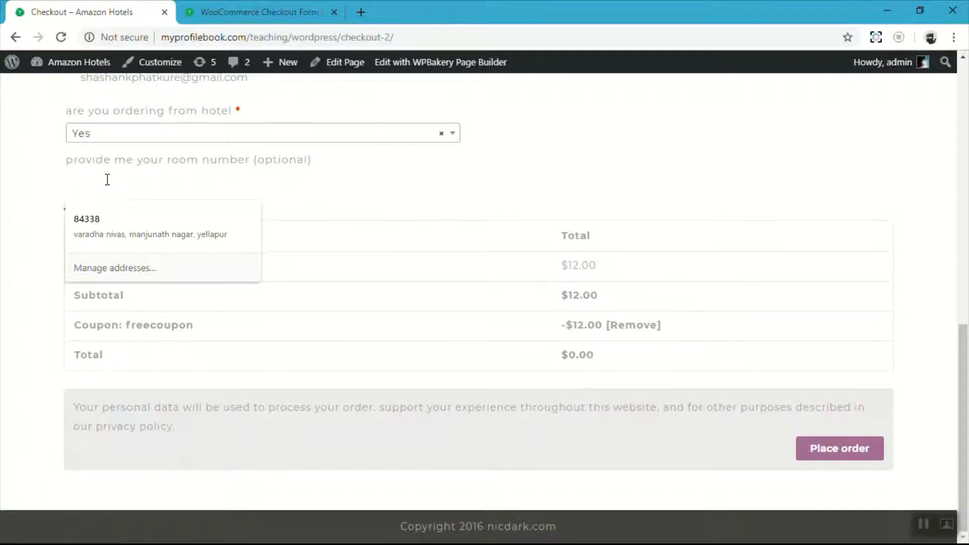
pyautogui.scroll(1, 35, 177)
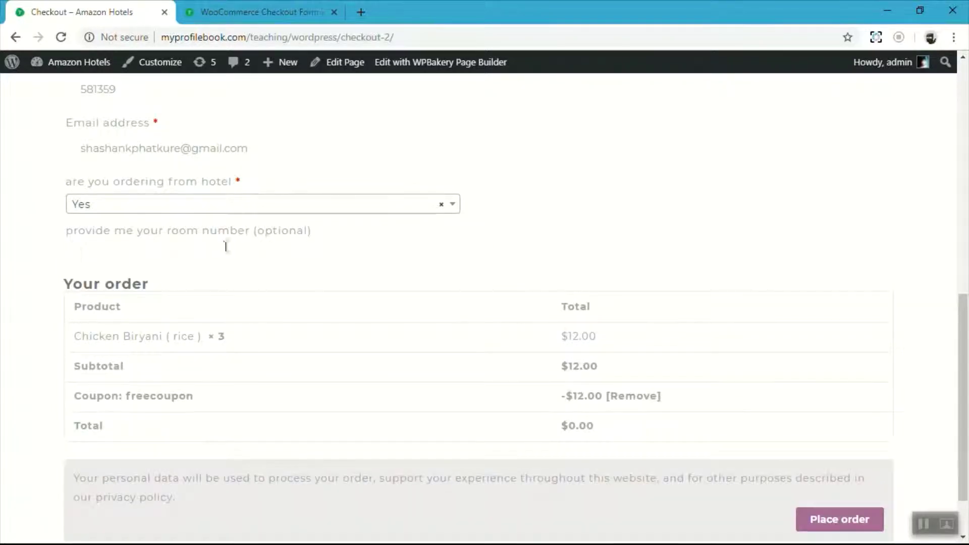
pyautogui.click(193, 259)
pyautogui.write('24734')
pyautogui.press('BackSpace')
pyautogui.press('BackSpace')
pyautogui.press('BackSpace')
pyautogui.scroll(-2, 91, 243)
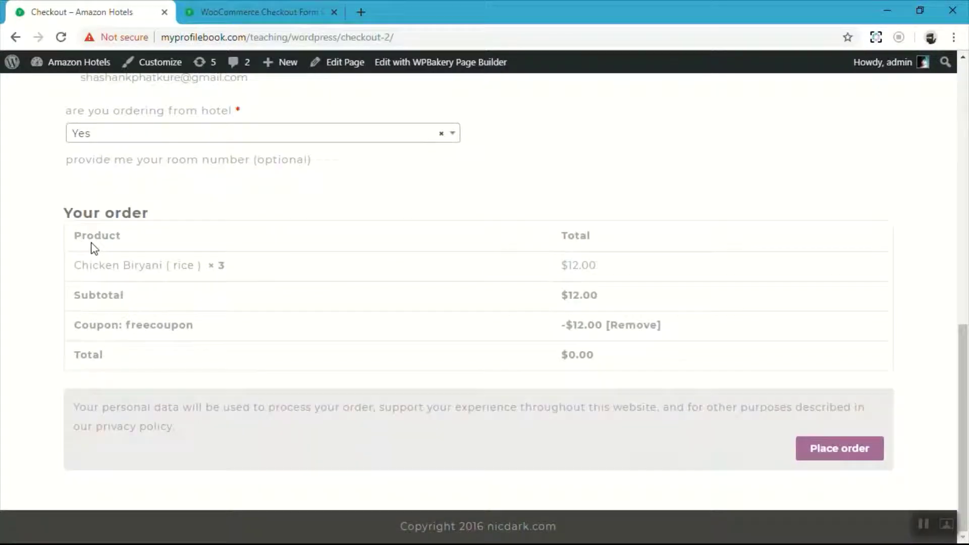
pyautogui.scroll(10, 91, 242)
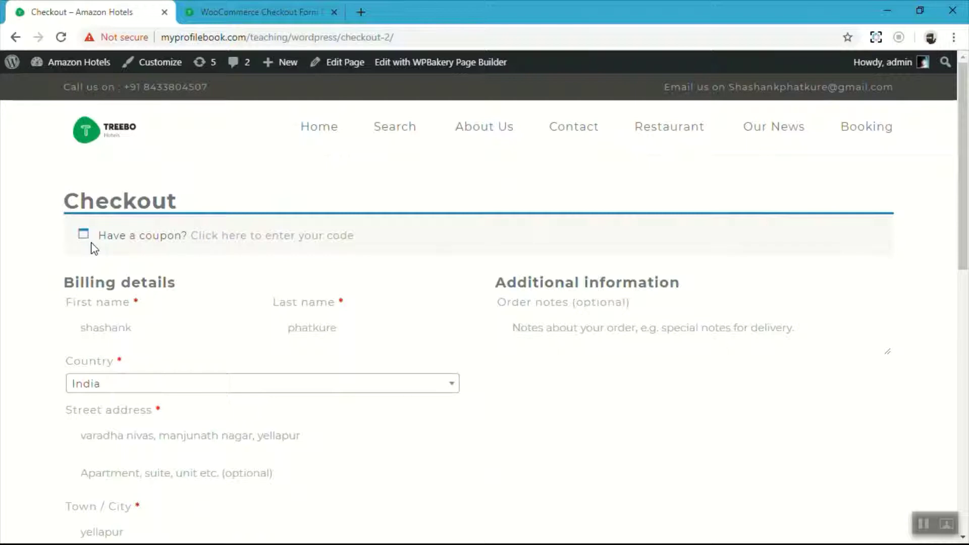
pyautogui.click(924, 523)
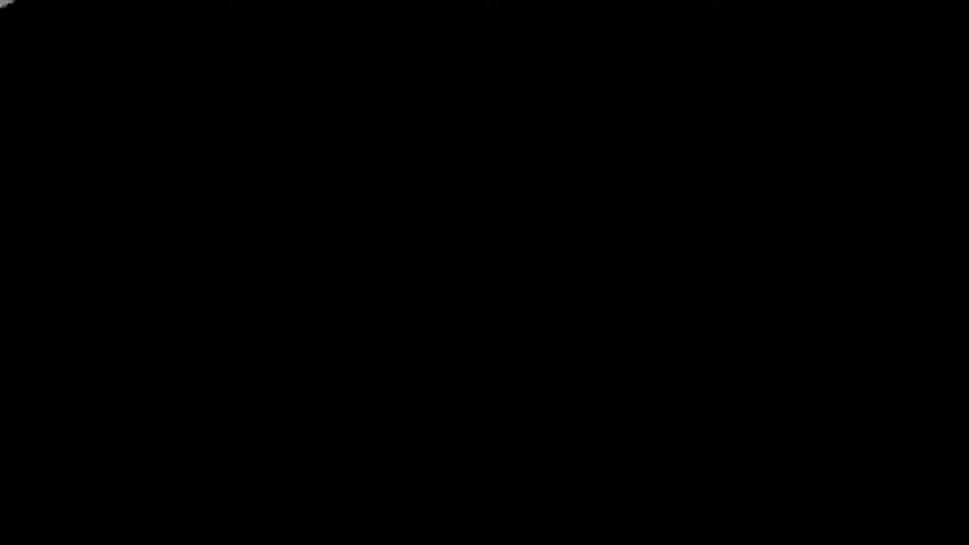